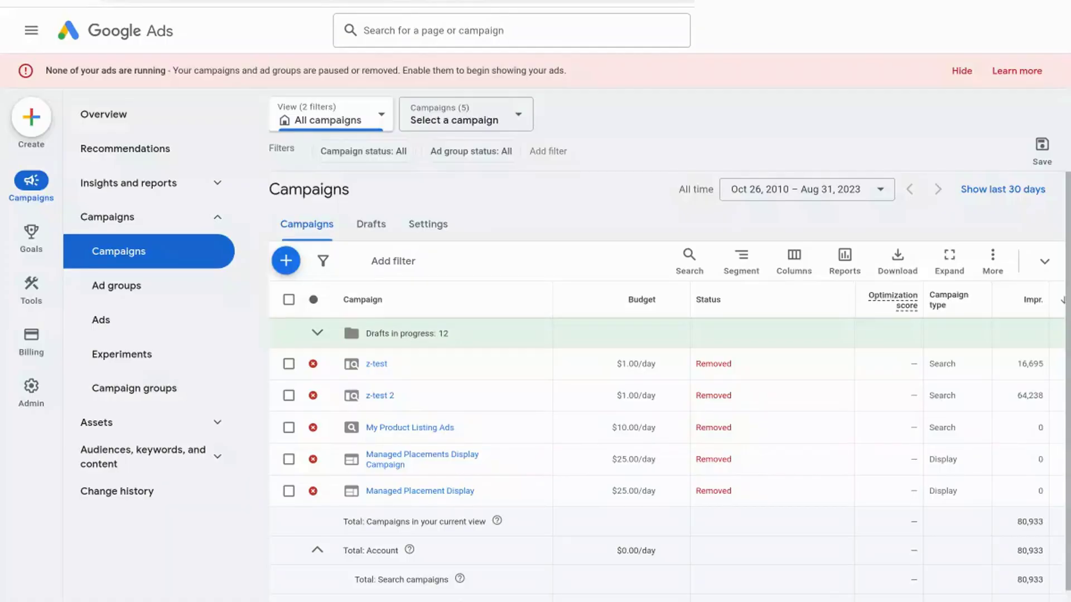
Search 'audience' to reach Audience manager and show the Your data segments list.
left_click(483, 30)
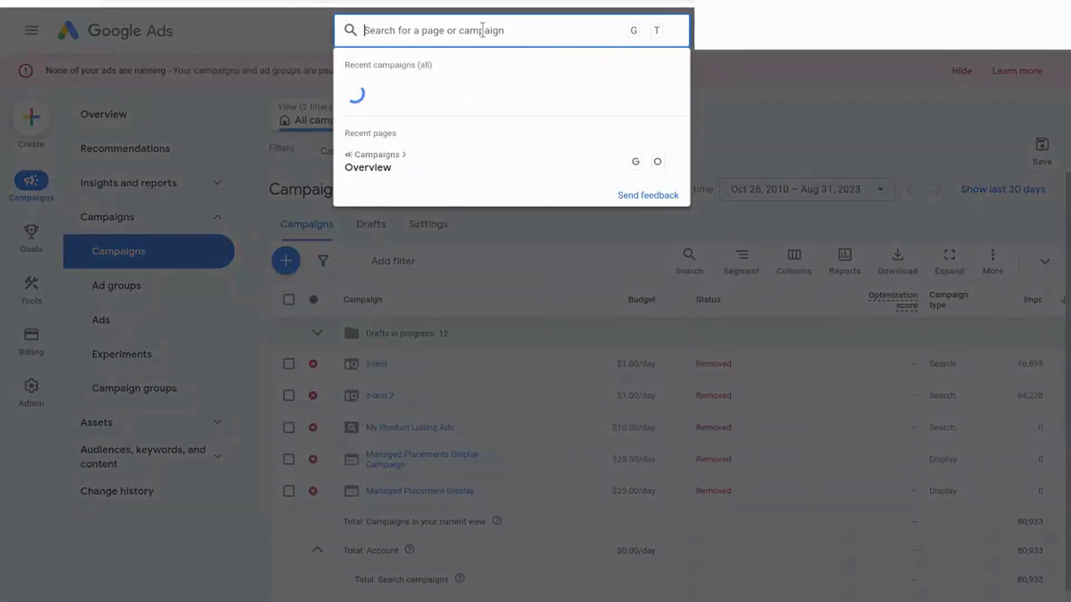
type("audience")
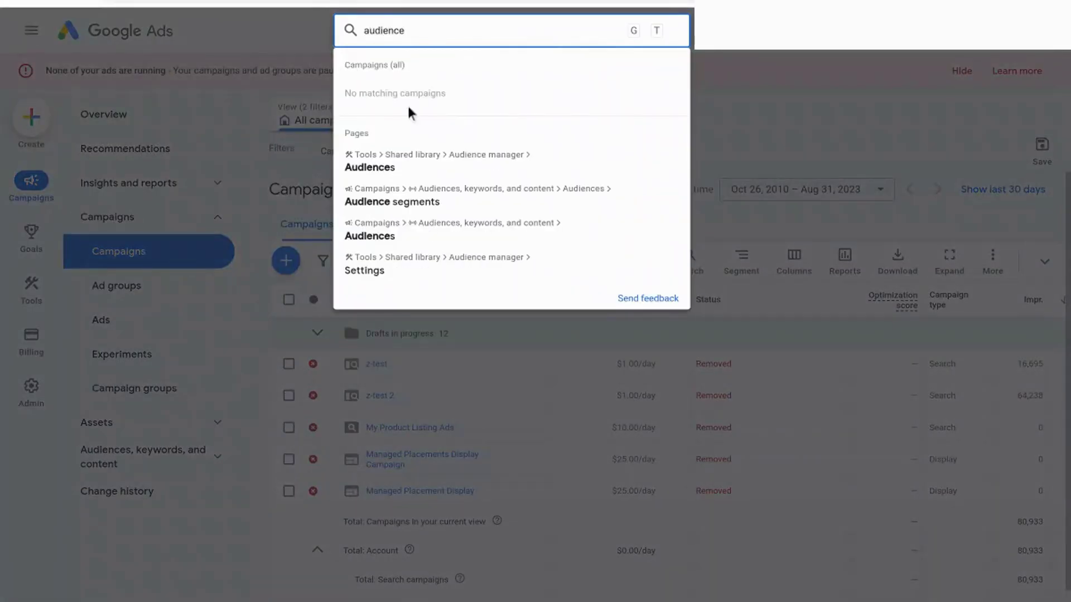
left_click(404, 167)
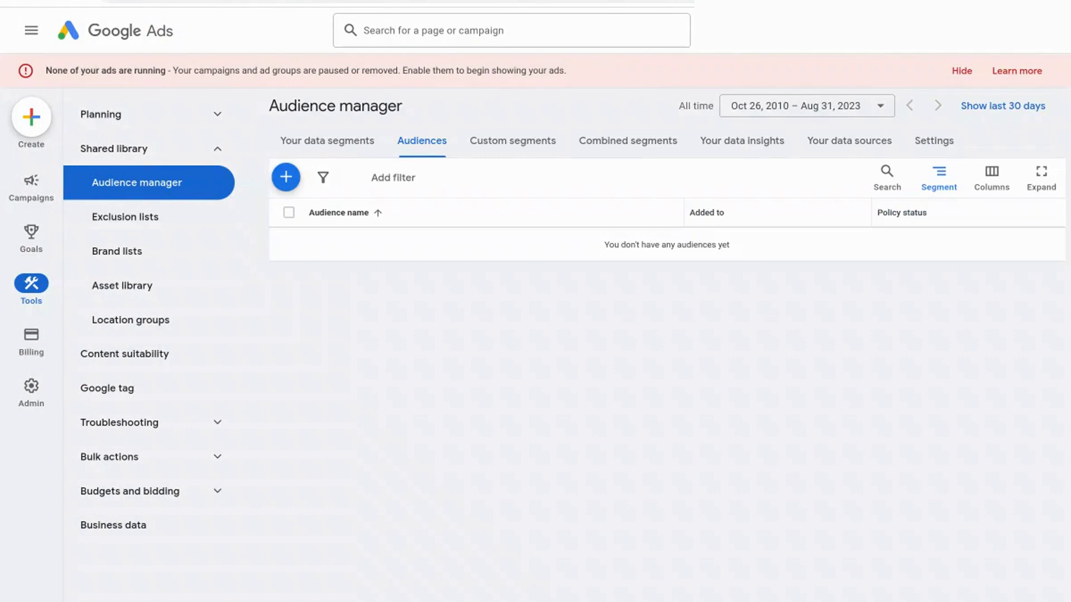
left_click(363, 153)
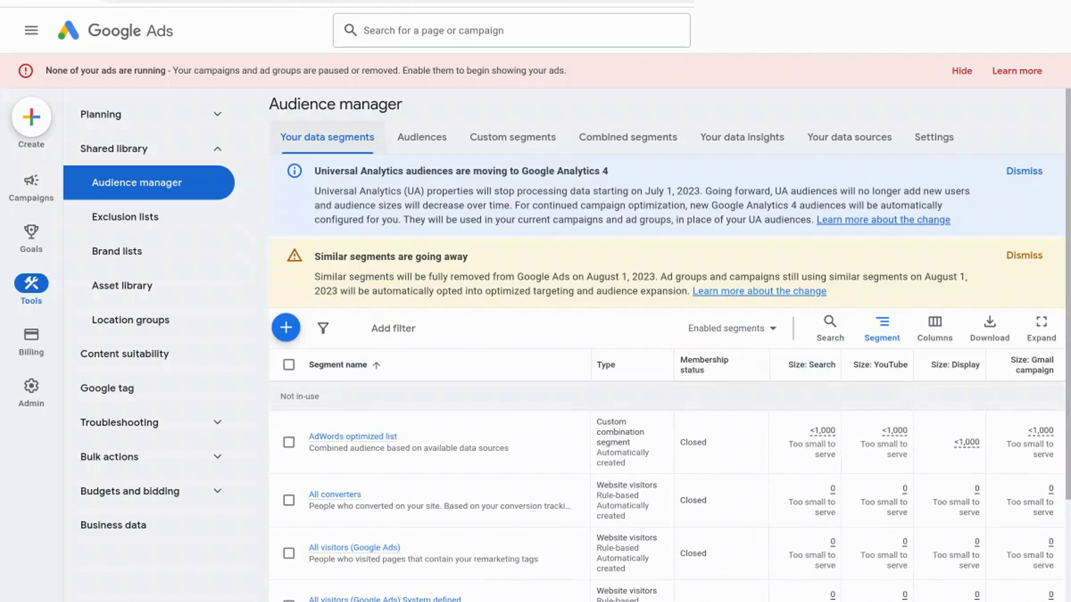
Start a YouTube users segment named 'YouTube Users' and select the account's YouTube channel.
left_click(286, 331)
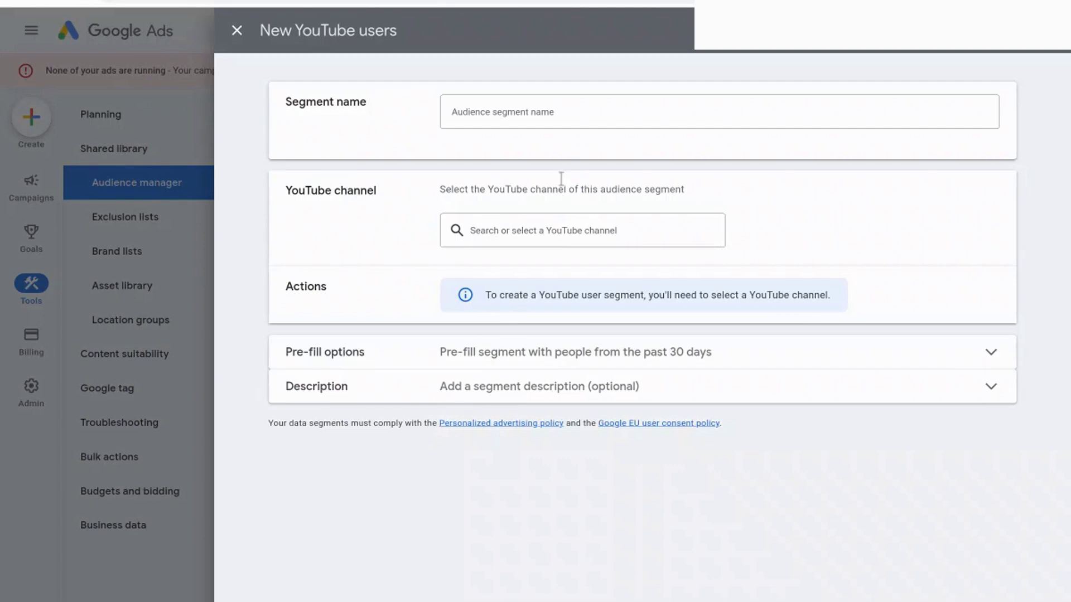
left_click(548, 111)
type("YouTube Users")
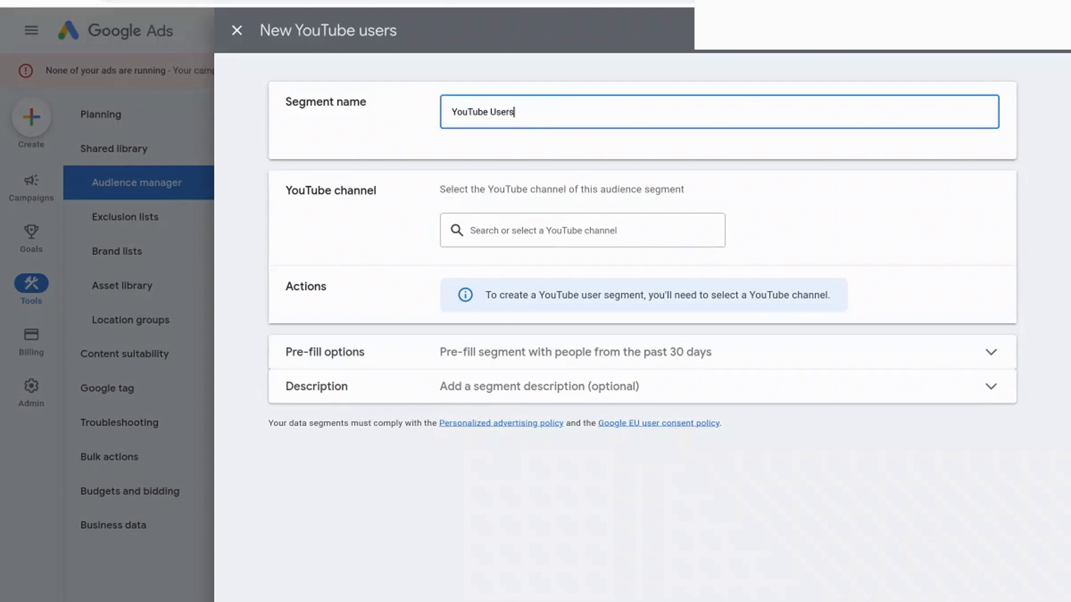
left_click(534, 223)
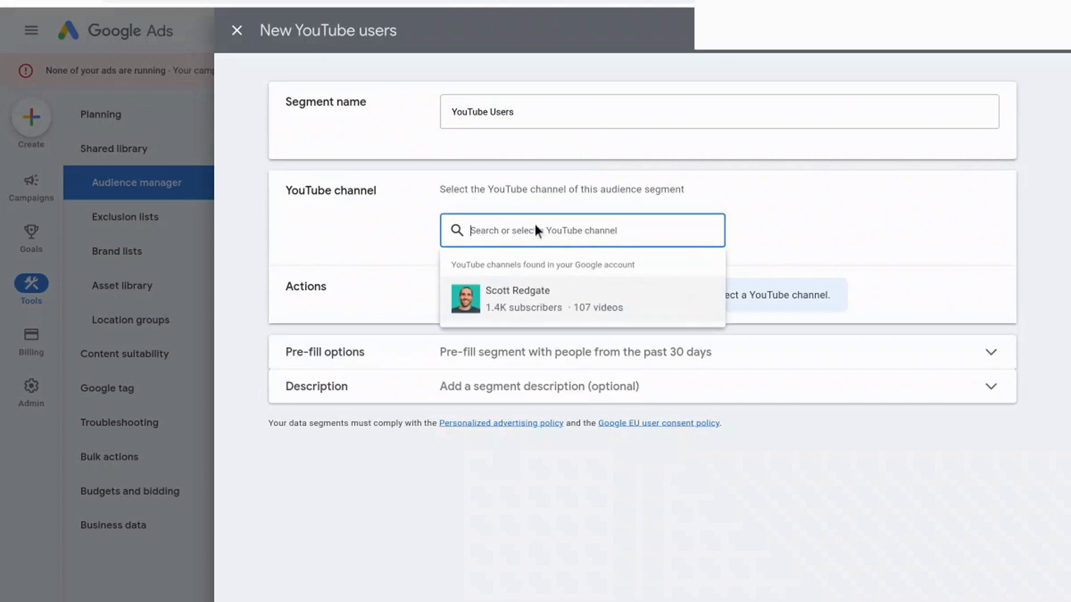
left_click(652, 302)
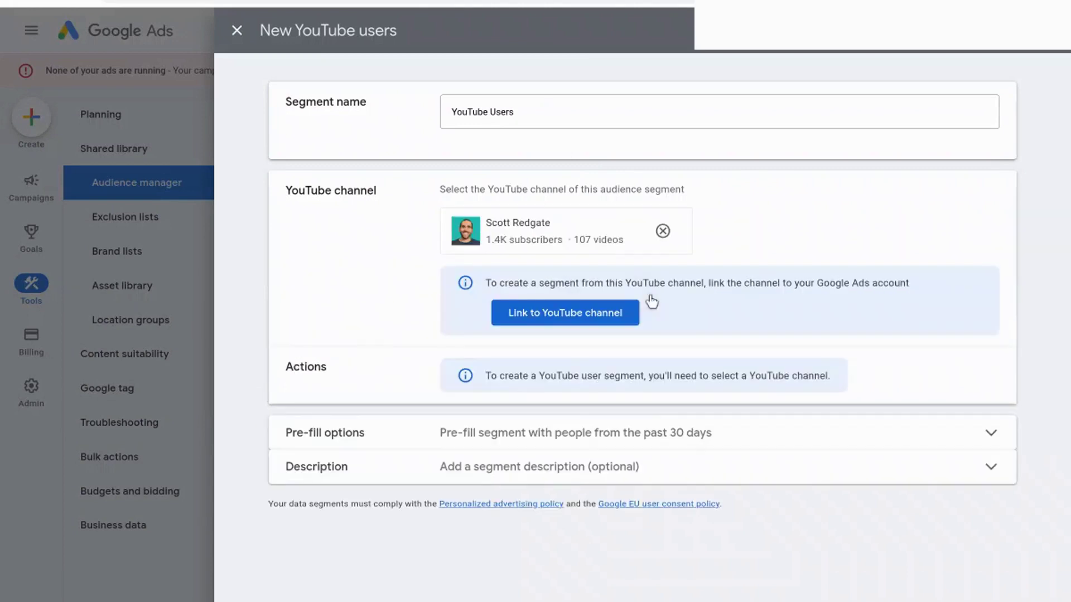
Link the channel to the Ads account with view counts, audience segments and engagement sharing on.
left_click(614, 313)
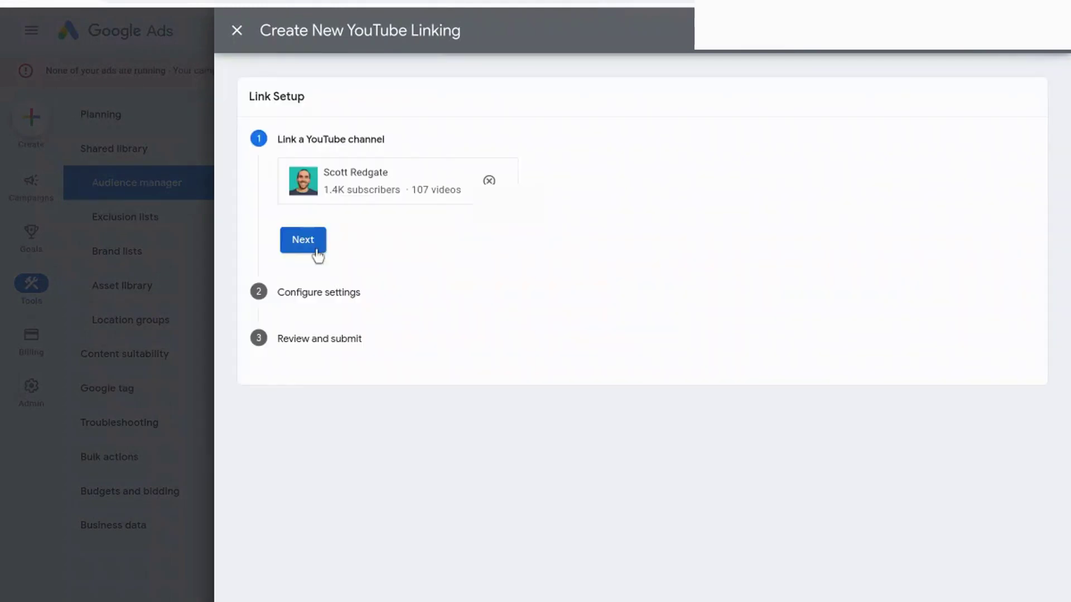
left_click(313, 250)
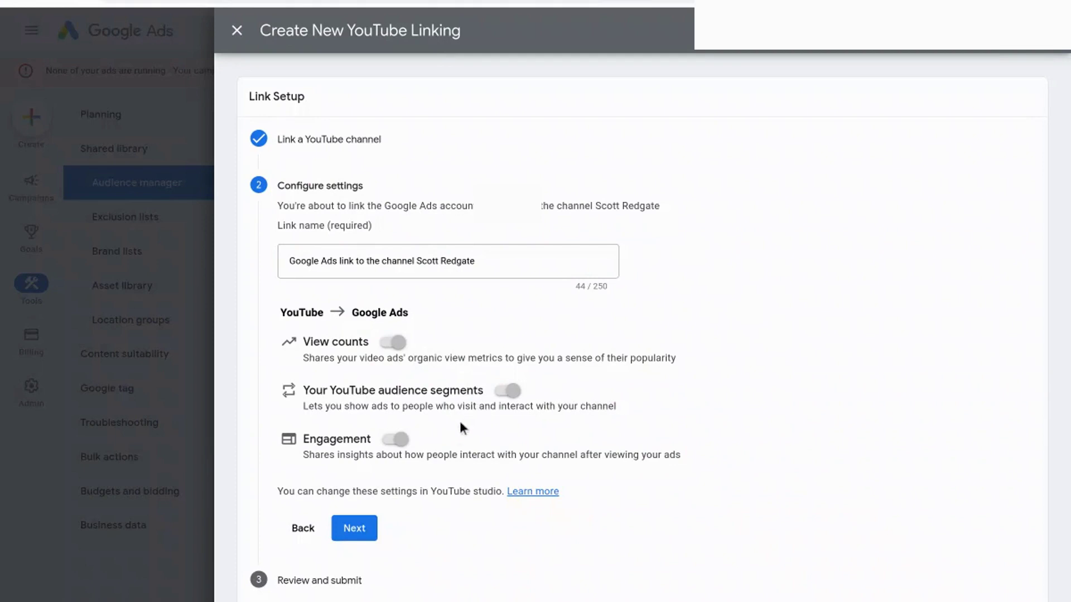
left_click(355, 530)
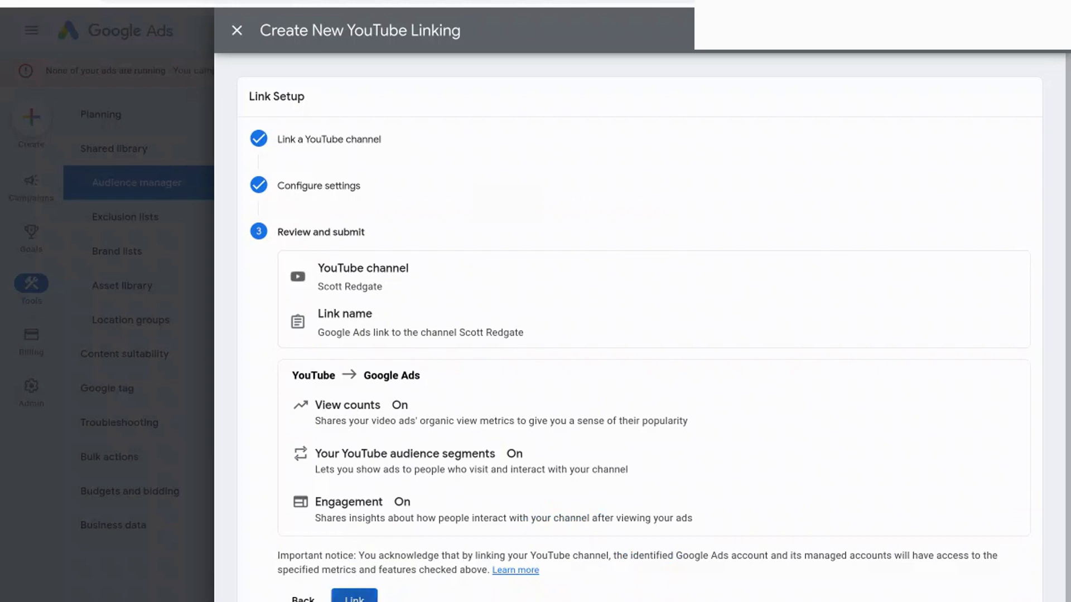
left_click(354, 596)
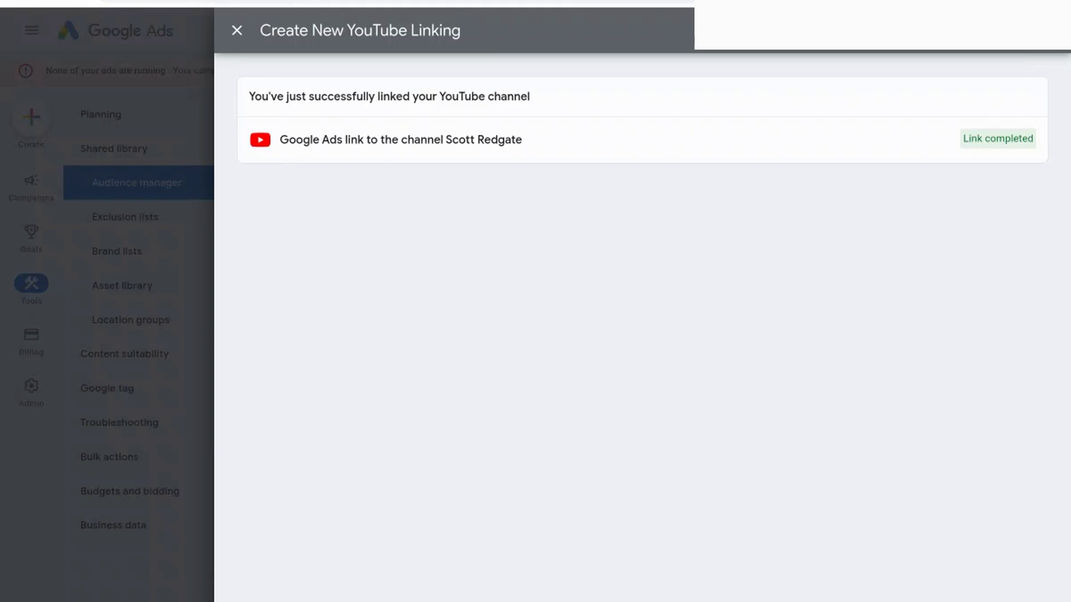
Close the linking panel and set the segment action to 'View certain videos' (past 30 days).
left_click(236, 33)
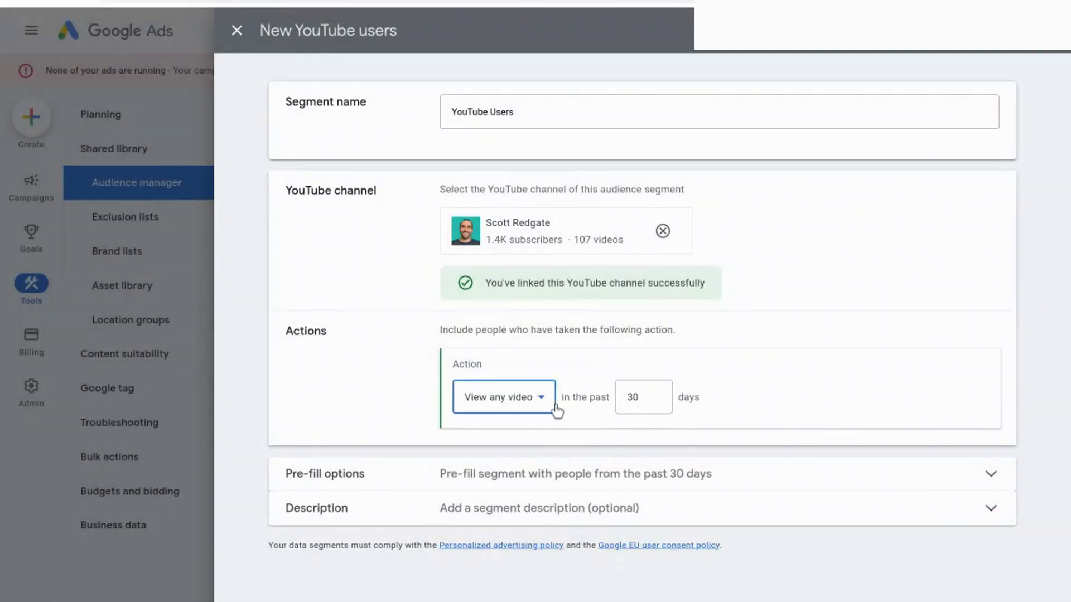
left_click(554, 406)
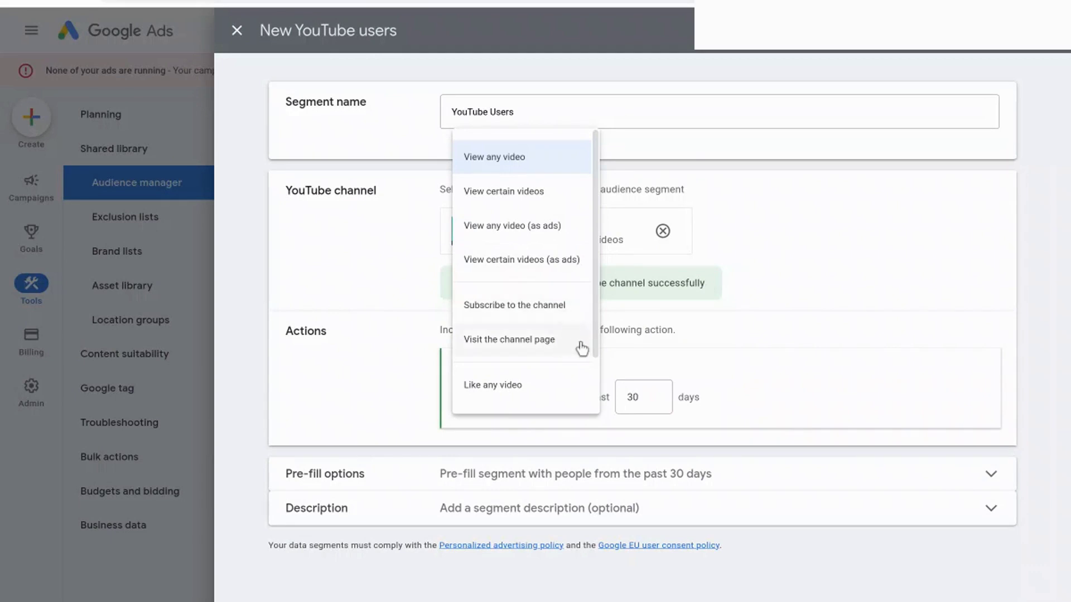
left_click_drag(595, 349, 598, 403)
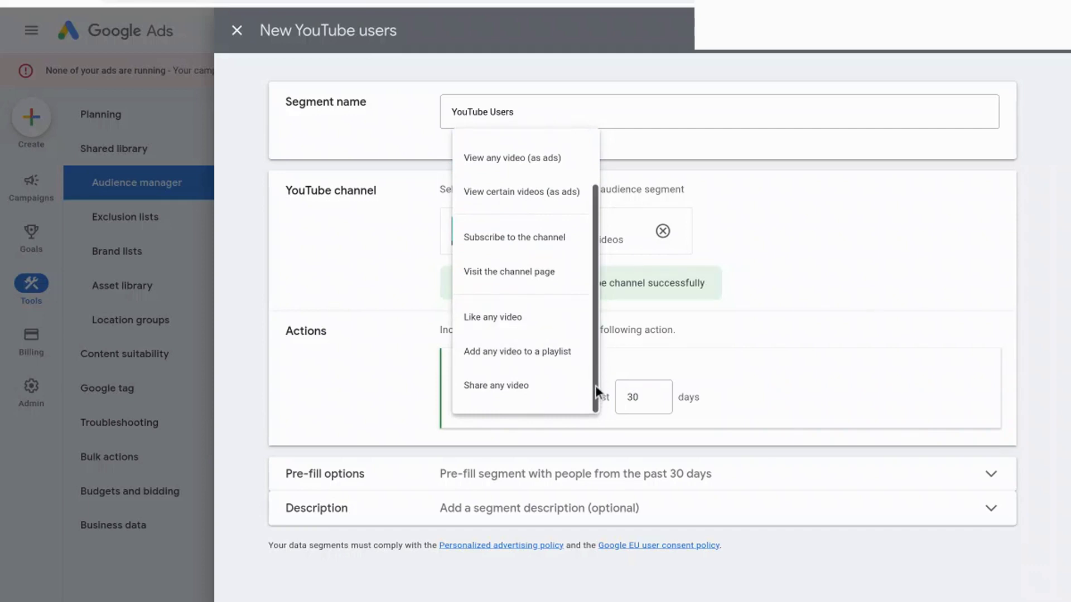
left_click_drag(601, 367, 597, 307)
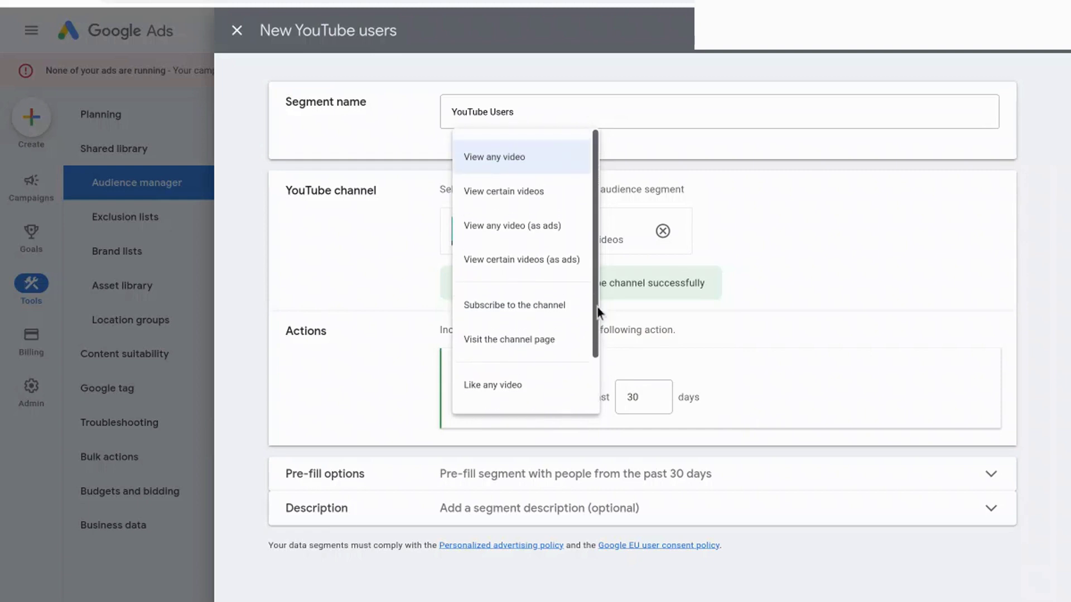
left_click(564, 200)
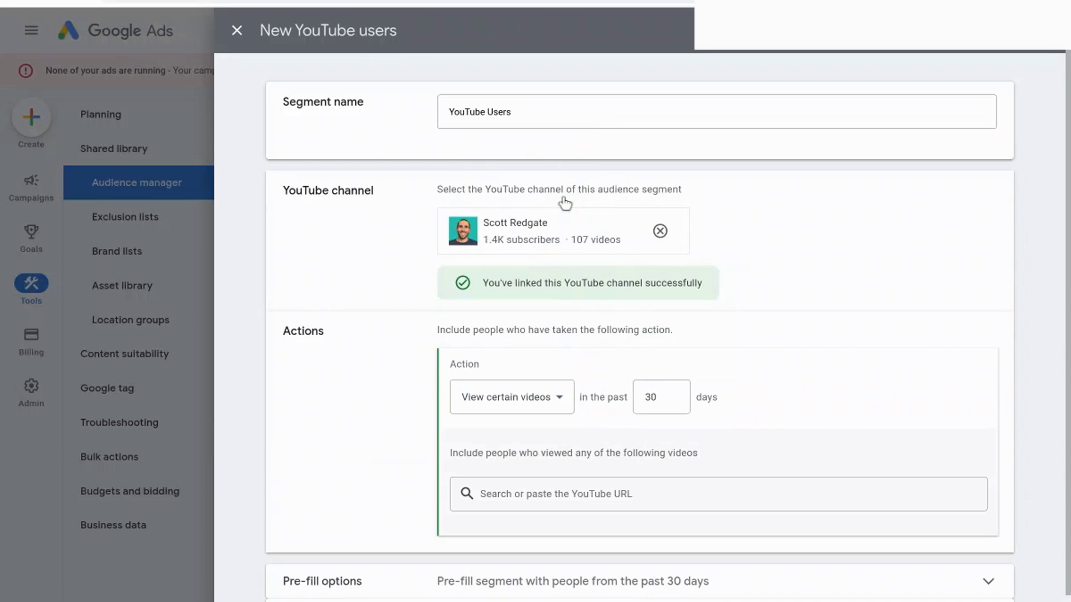
Add the 'How to Advertise on a Specific Website' video from the channel's video list.
left_click(537, 493)
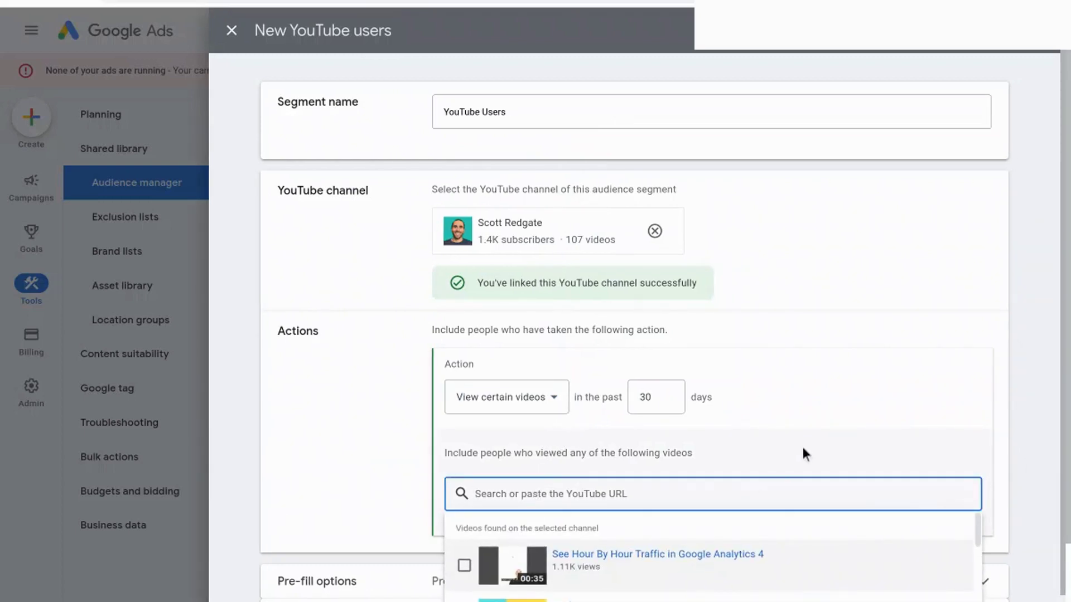
key("Down")
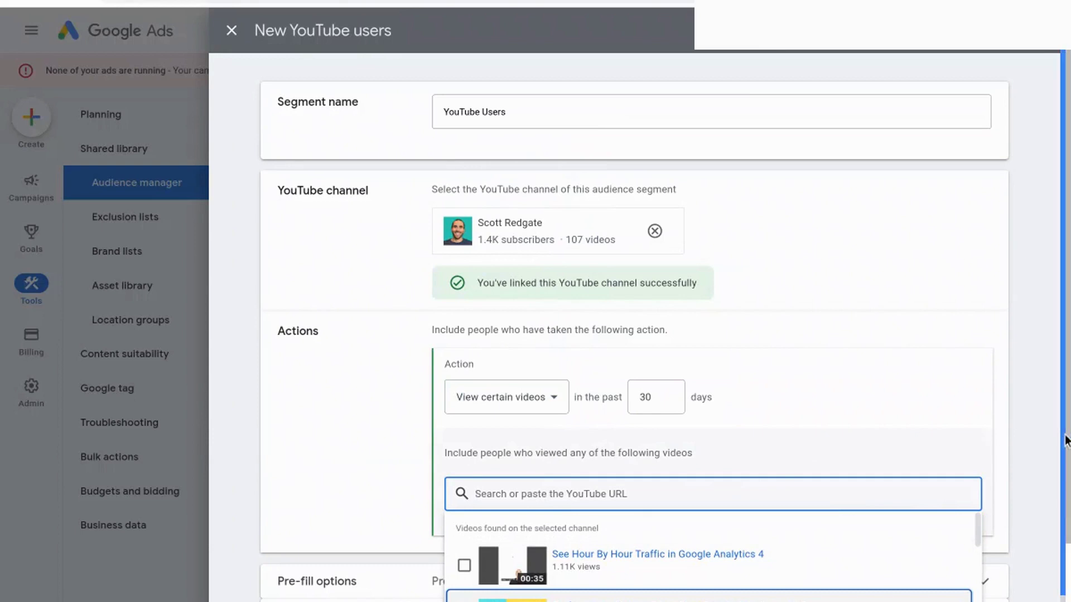
left_click_drag(1066, 438, 1066, 524)
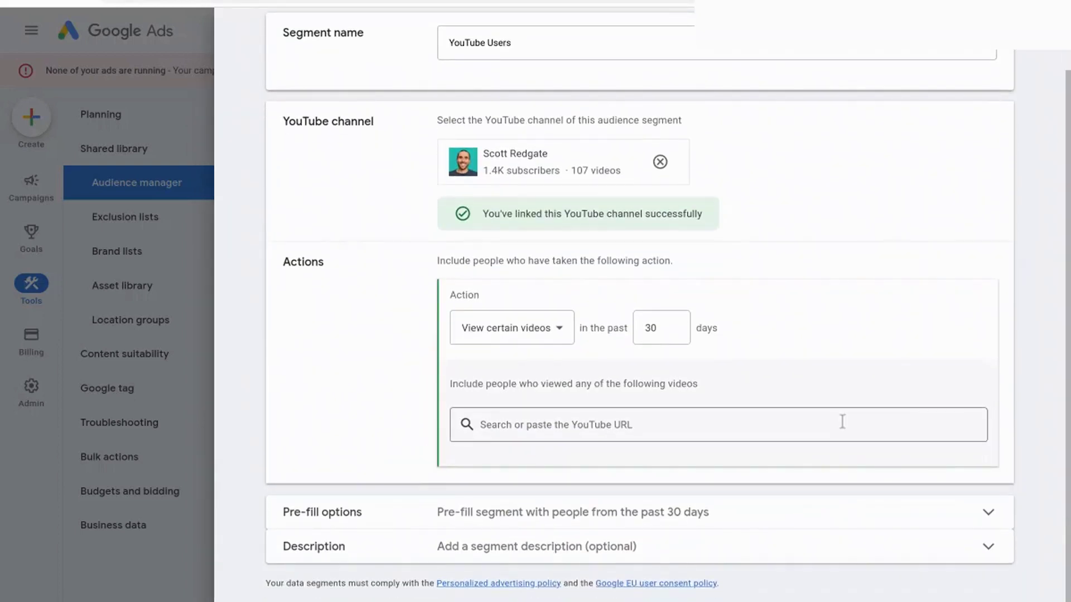
left_click(848, 425)
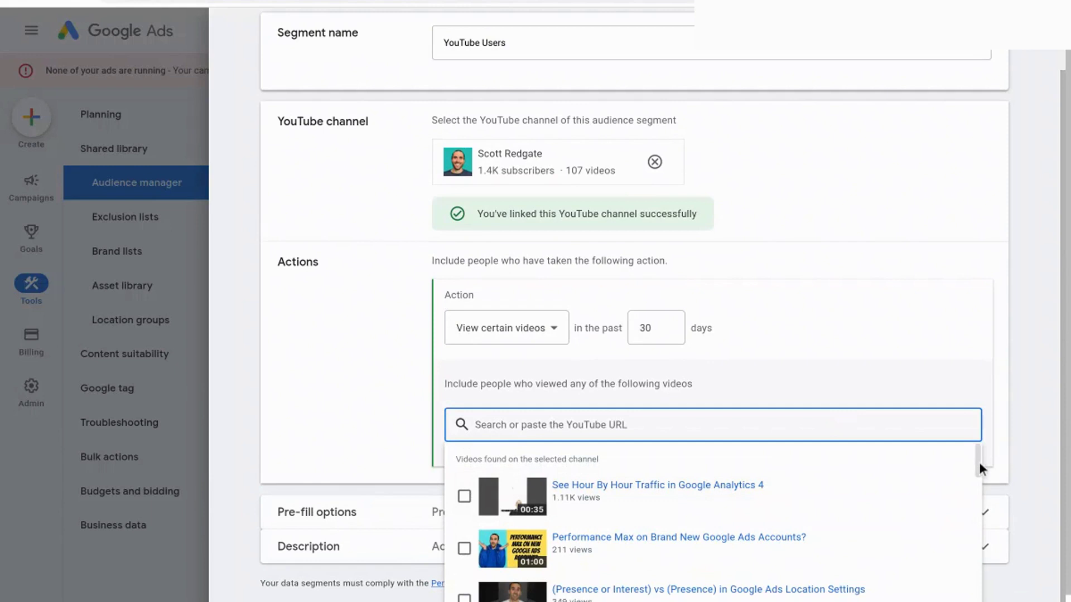
left_click_drag(980, 463, 977, 491)
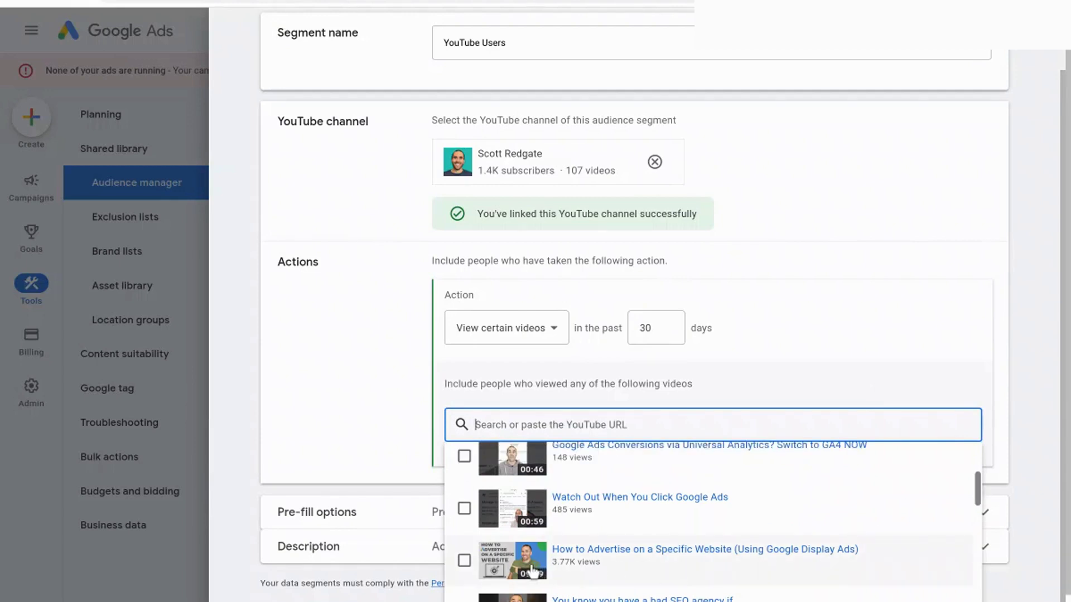
left_click(466, 562)
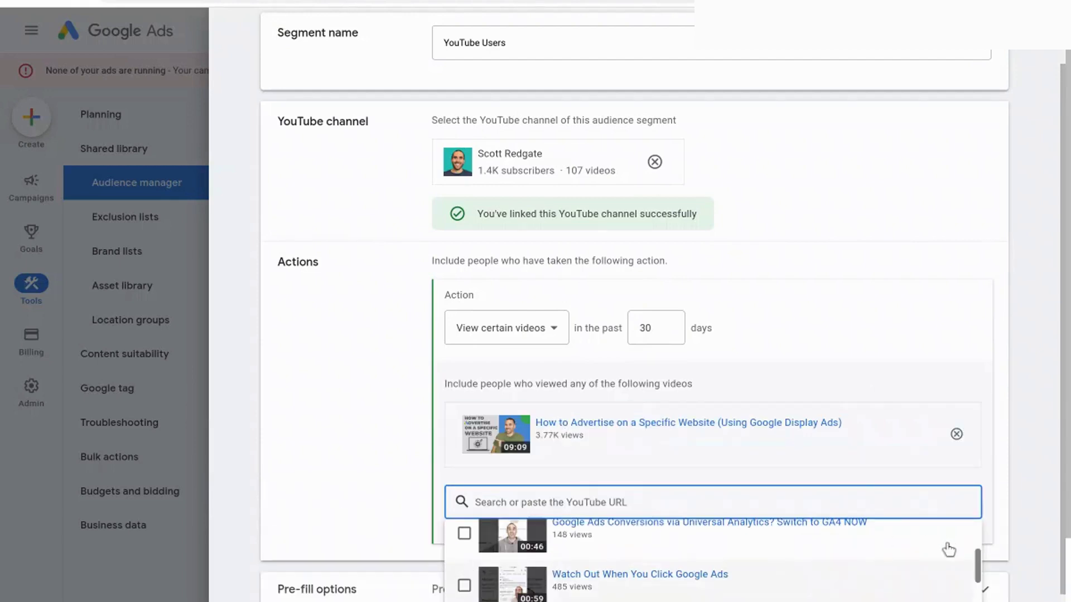
Add the 'Standard vs Smart Shopping vs Performance Max' and 'Performance Max on Brand New Google Ads Accounts?' videos.
left_click_drag(982, 578, 981, 598)
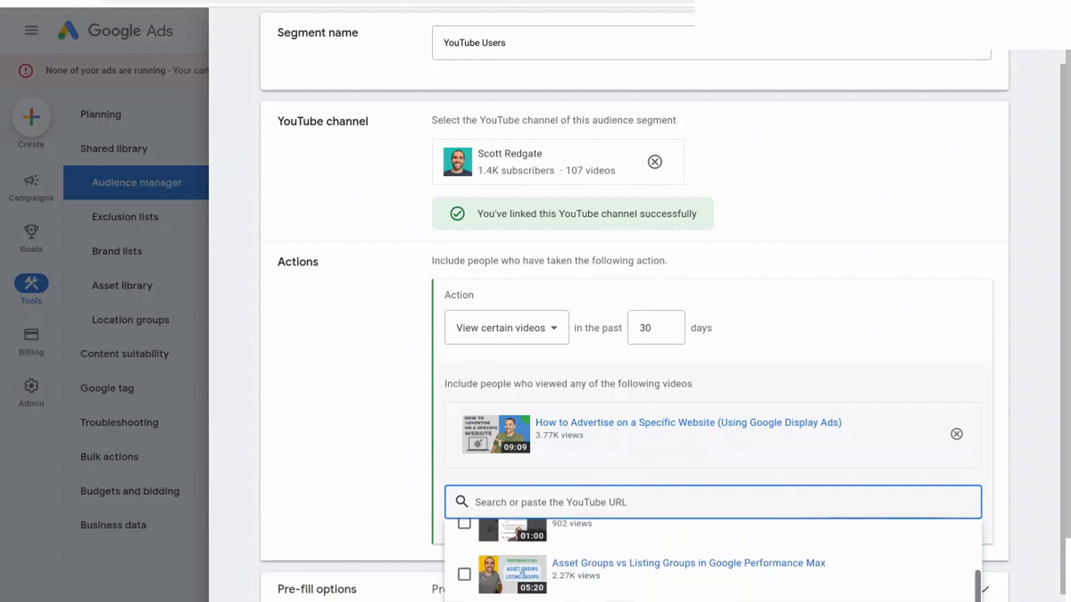
left_click(464, 601)
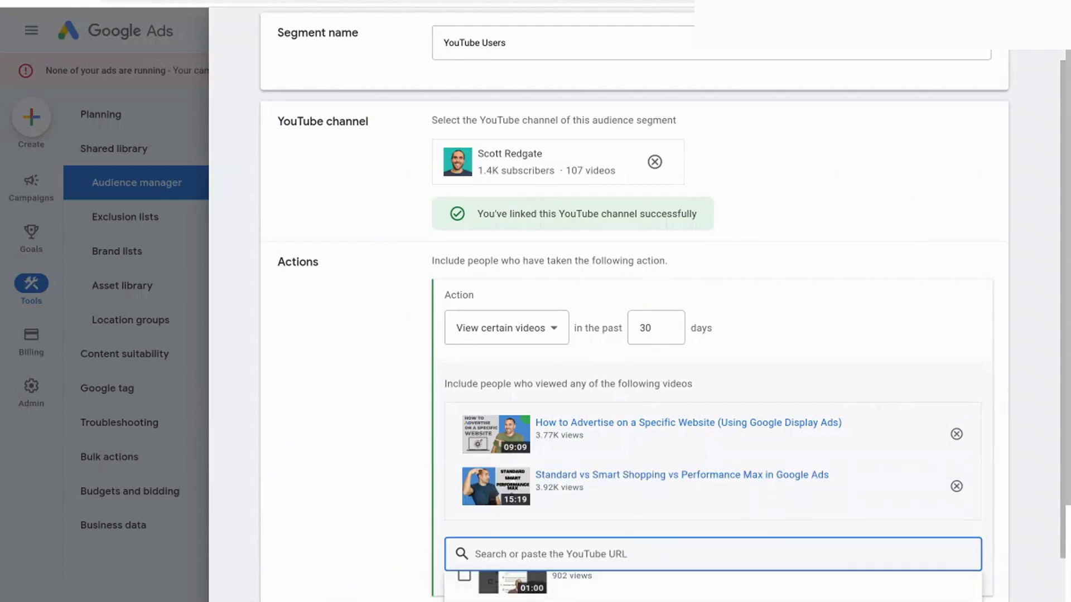
scroll(973, 593, "down", 1)
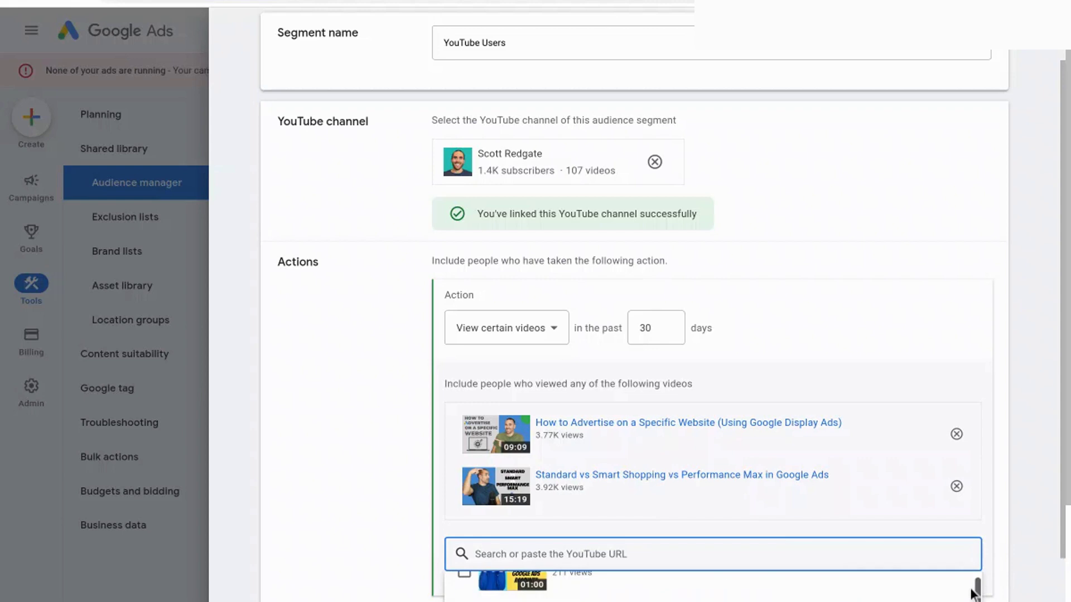
left_click(464, 573)
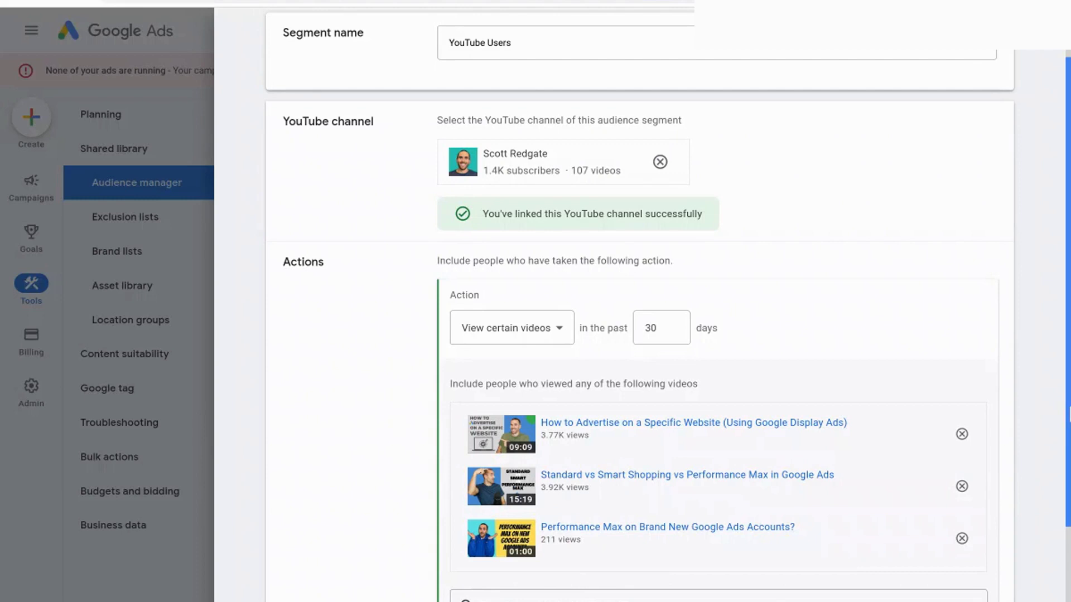
left_click_drag(1066, 417, 1067, 421)
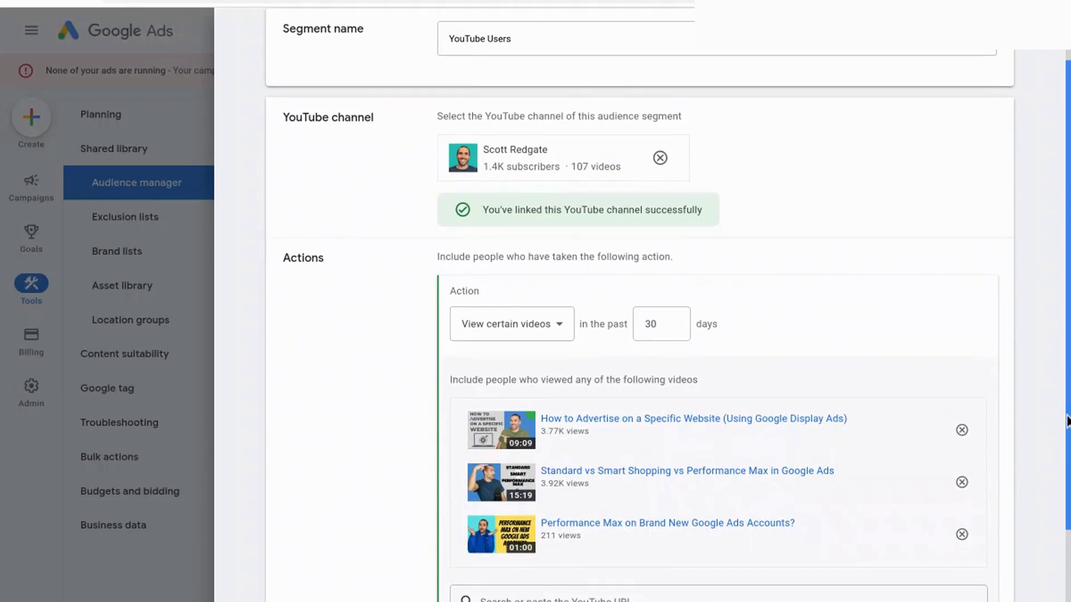
Rename the segment to 'Watched Specific Videos'.
left_click(544, 37)
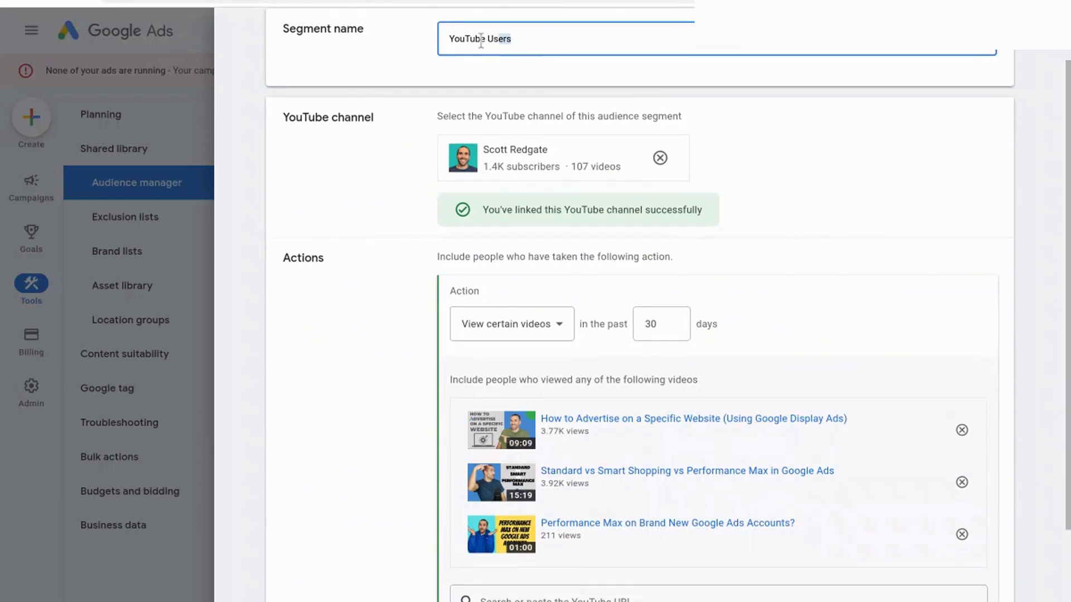
key("ctrl+a")
type("Watched")
type(" Se")
type("ecific")
left_click(906, 286)
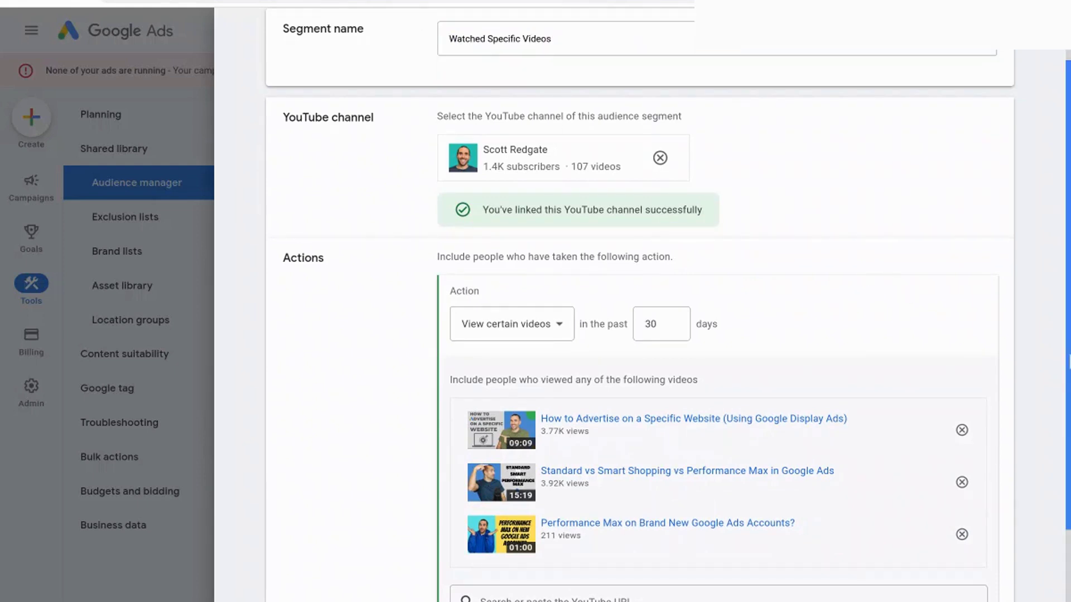
Expand the segment's Pre-fill options and optional Description sections.
left_click_drag(1065, 354, 1051, 540)
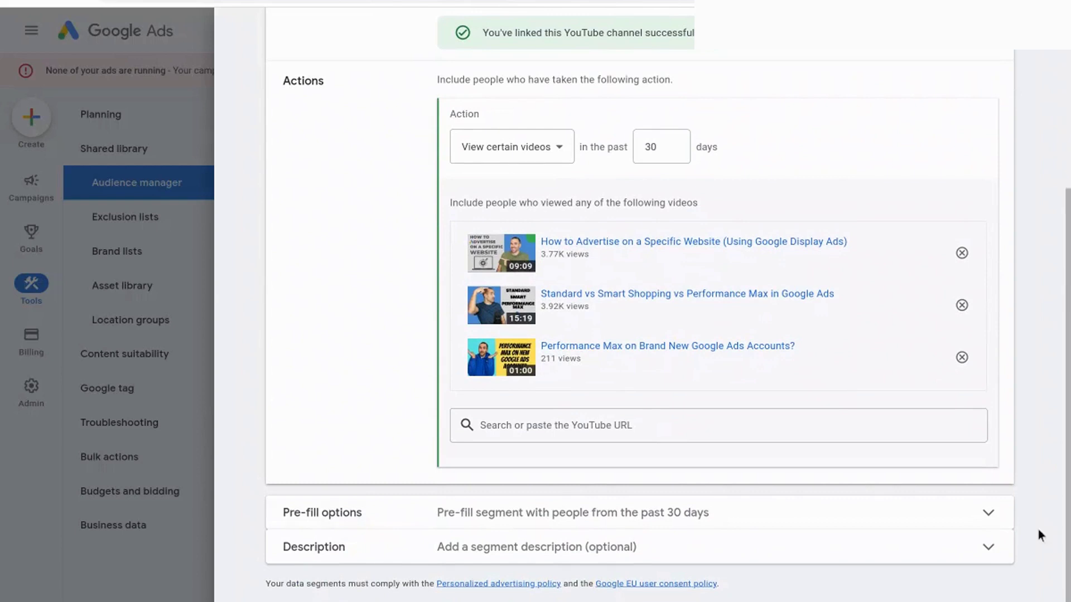
left_click(839, 519)
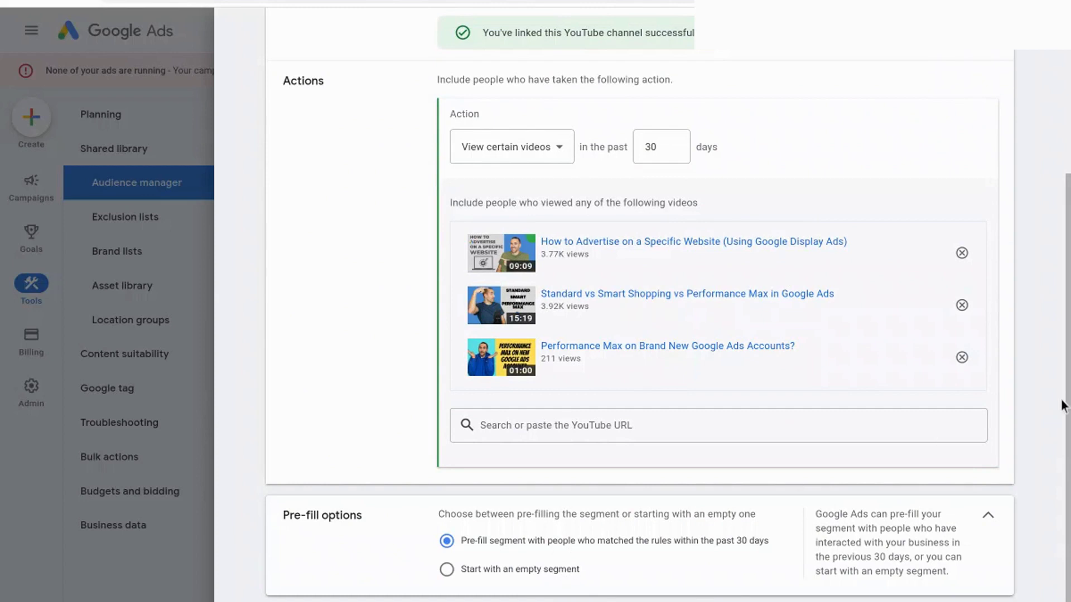
scroll(1057, 532, "down", 2)
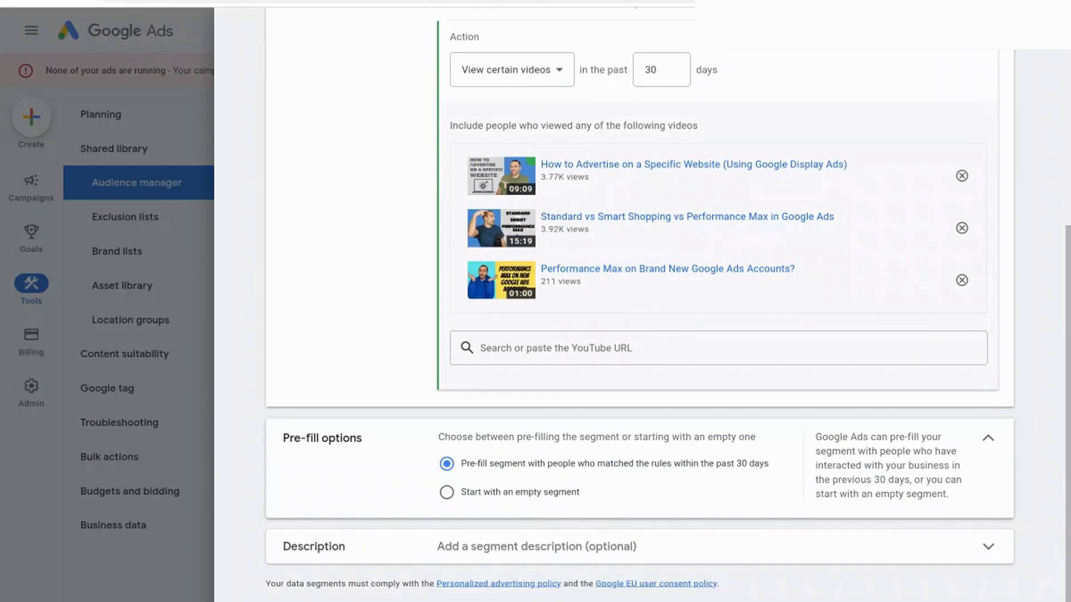
left_click(490, 549)
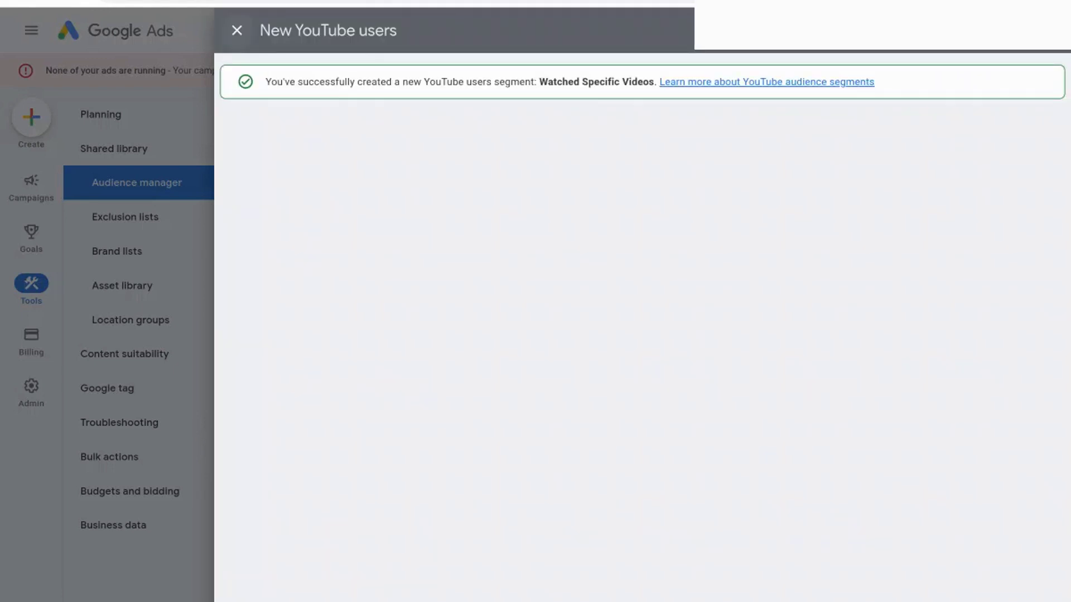
Close the New YouTube users panel to return to the Audience manager segment list.
left_click(236, 30)
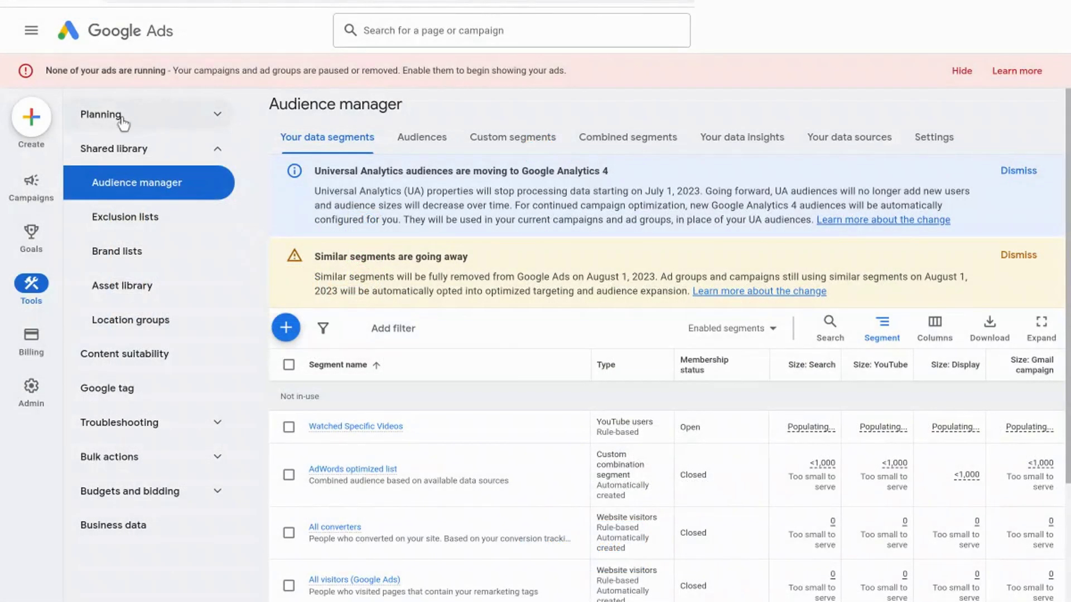
Create a new campaign without goal guidance and choose the Video campaign type.
left_click(34, 184)
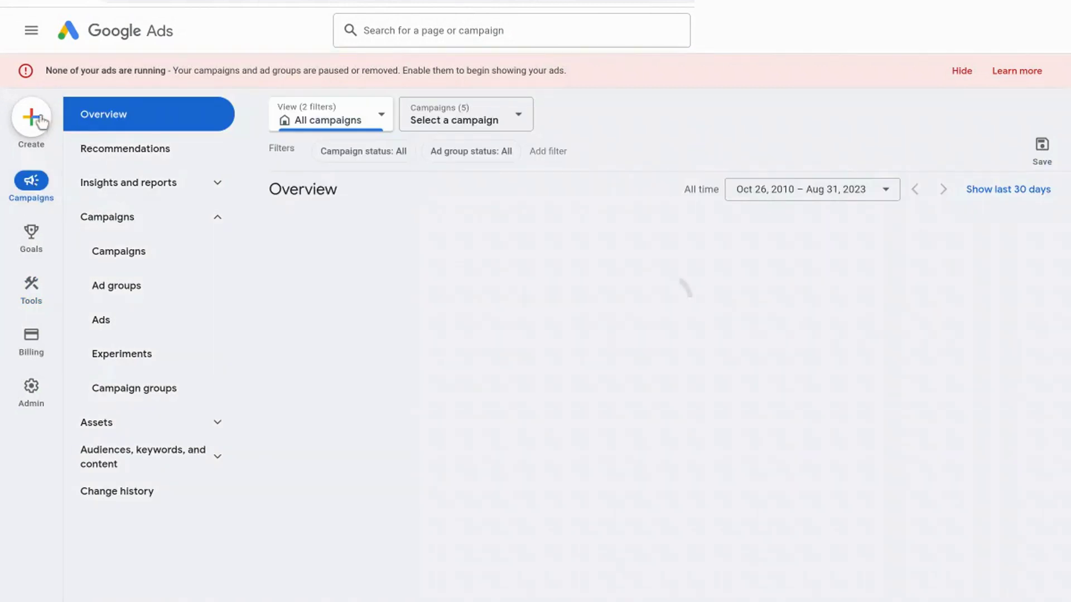
left_click(31, 120)
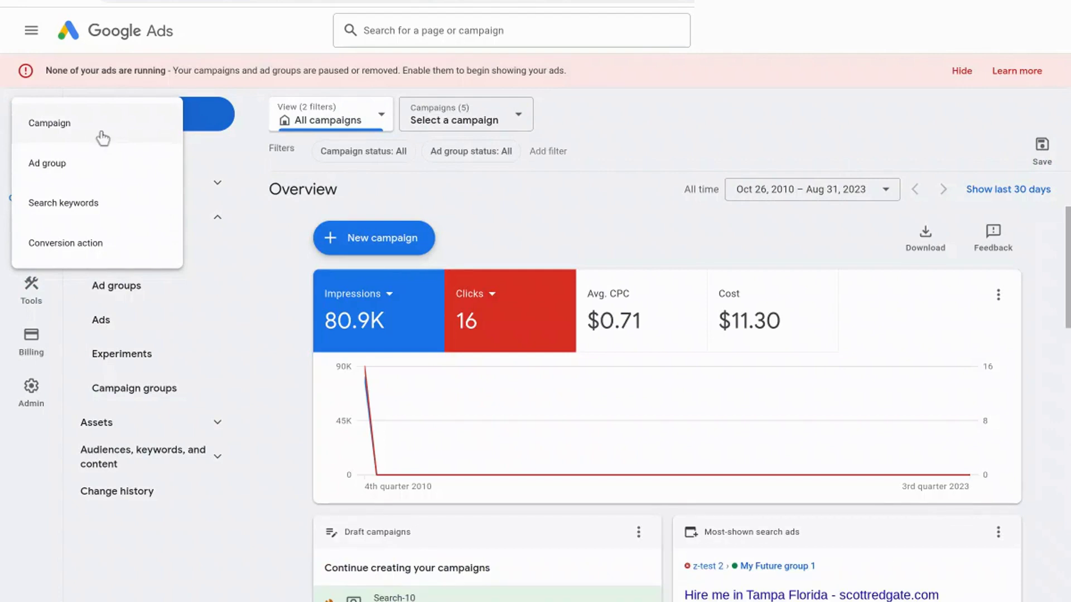
left_click(102, 137)
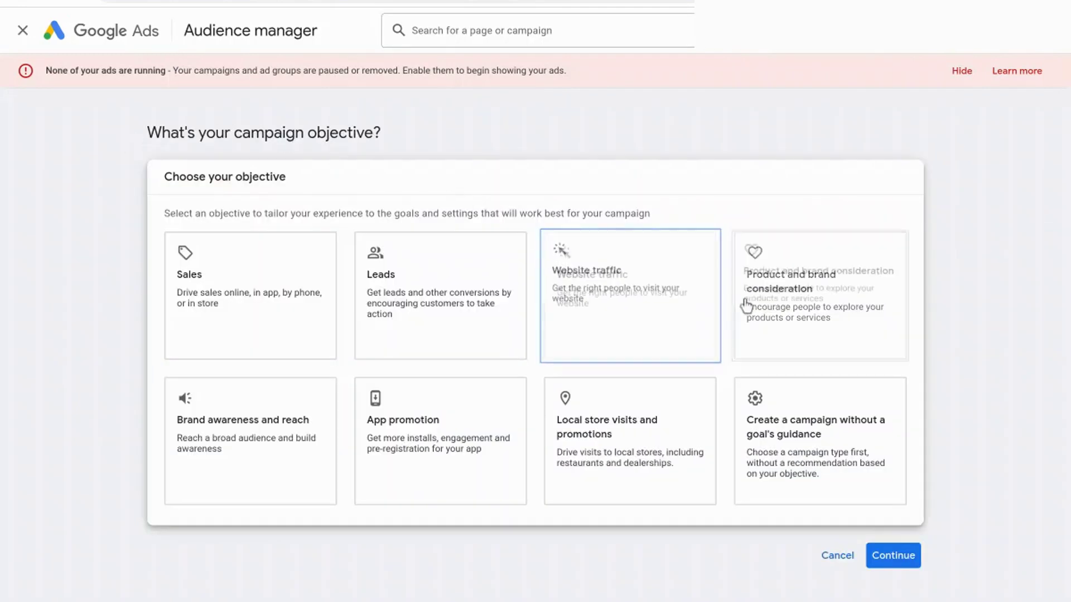
left_click(796, 432)
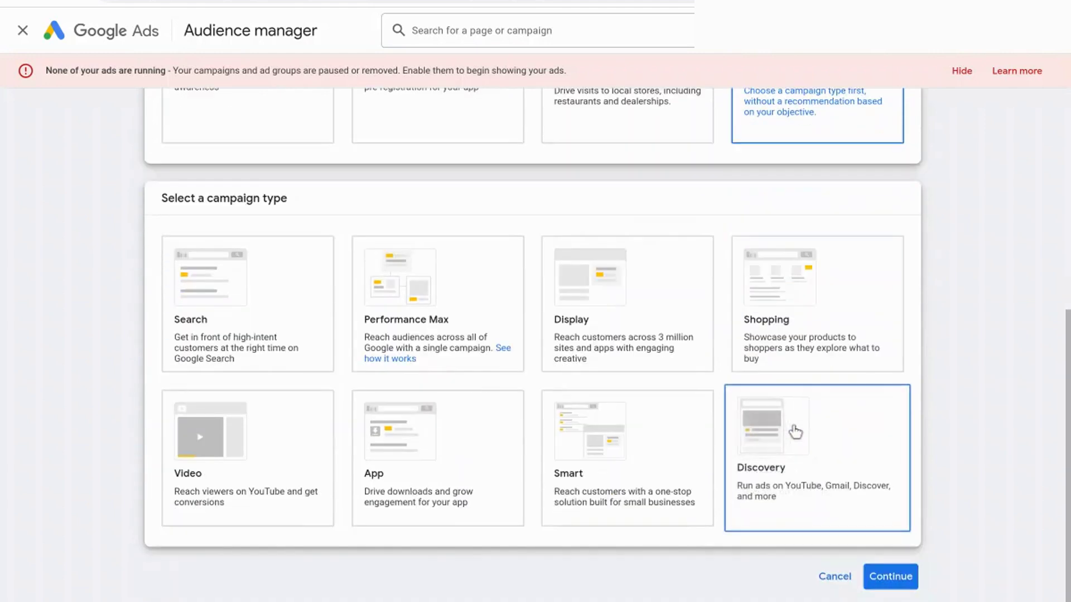
left_click(271, 473)
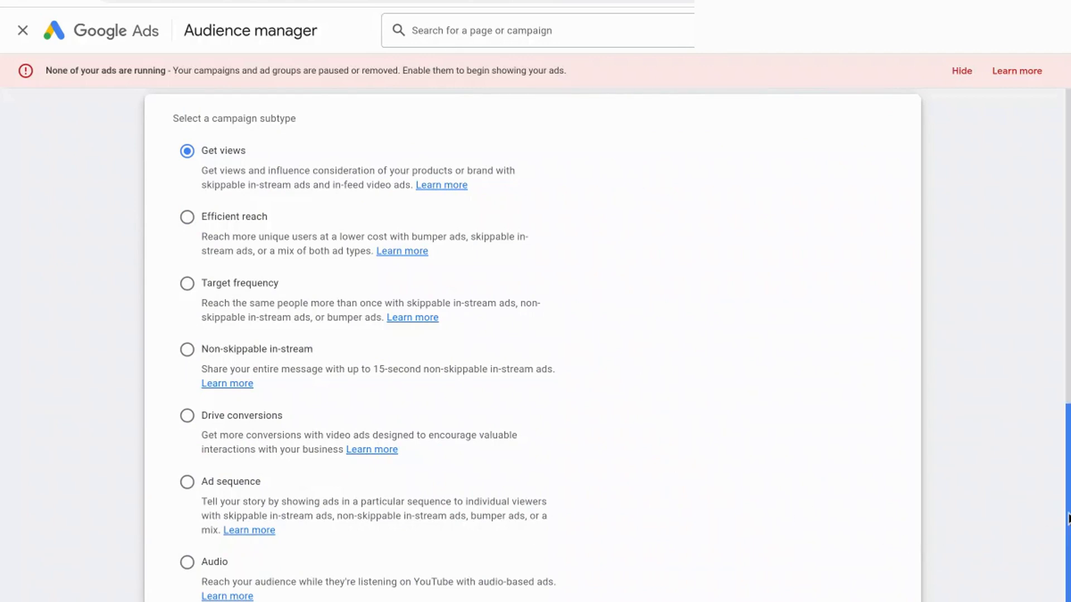
Rename the campaign to 'YouTube Remarketing'.
left_click_drag(1068, 519, 1068, 537)
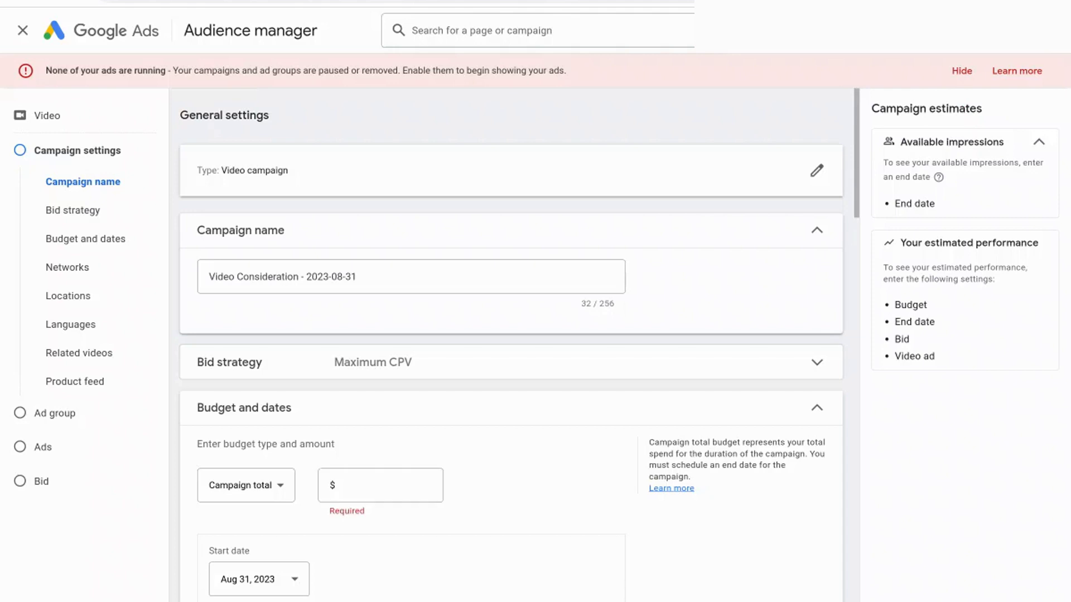
left_click_drag(397, 277, 200, 275)
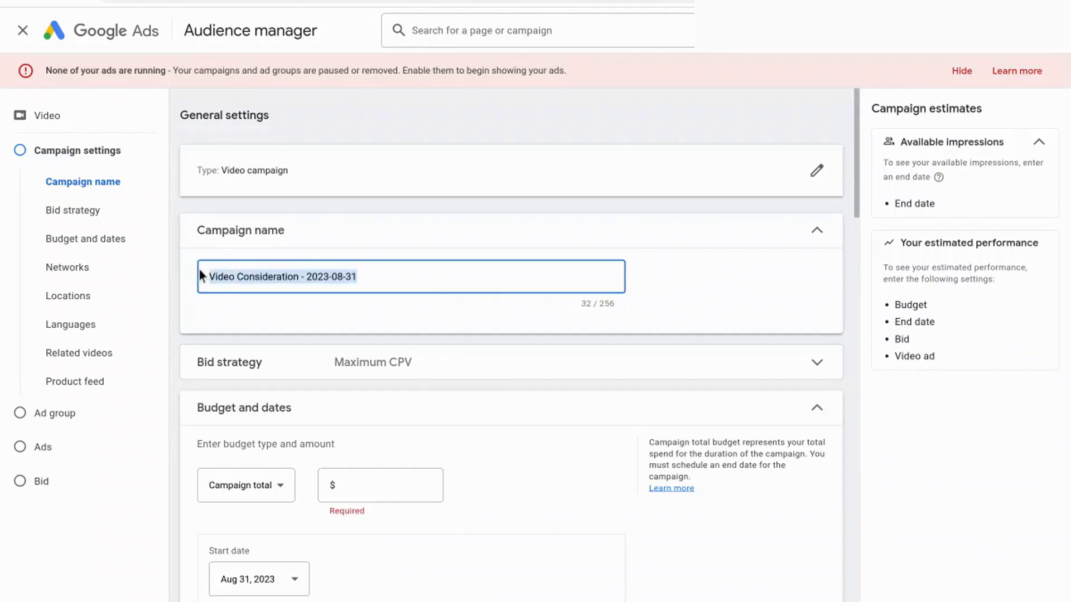
type("YouTube")
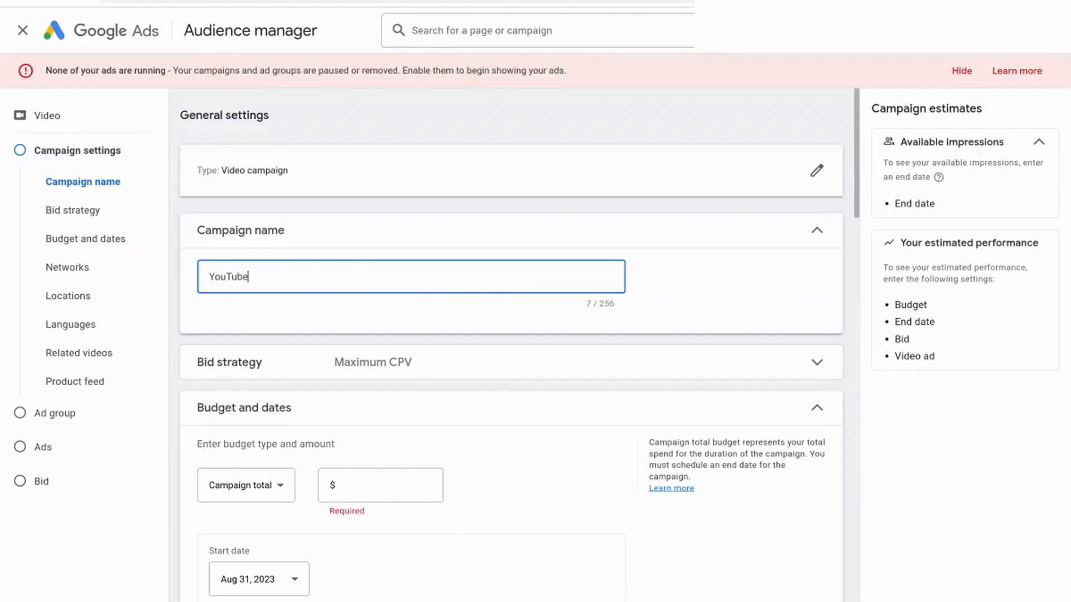
type(" Remarketing")
Give the campaign a $50.00 total budget and set it to end in 2 weeks.
left_click(385, 490)
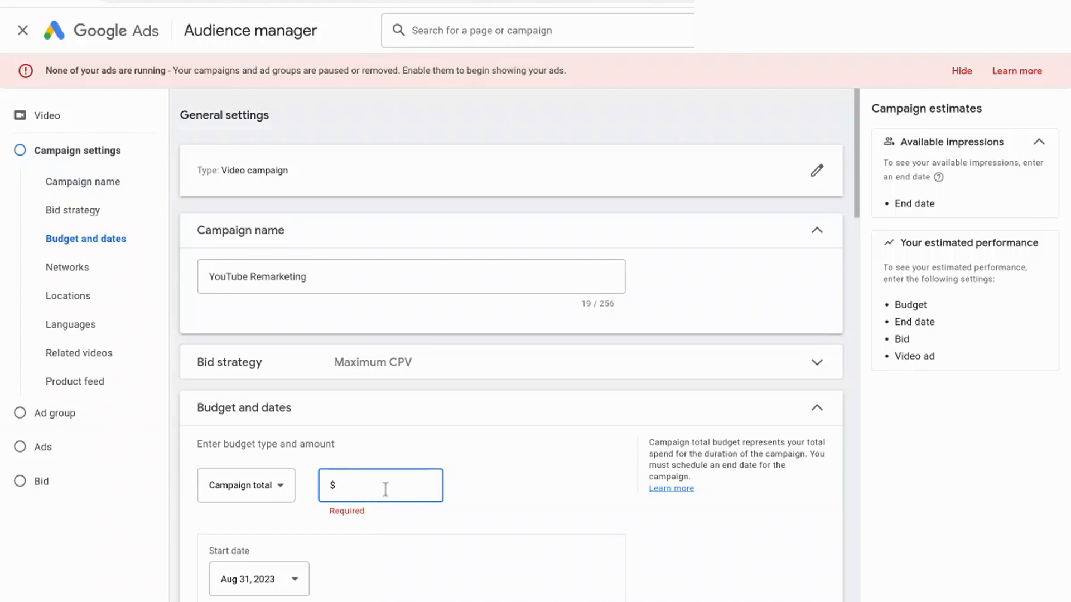
type("5.00")
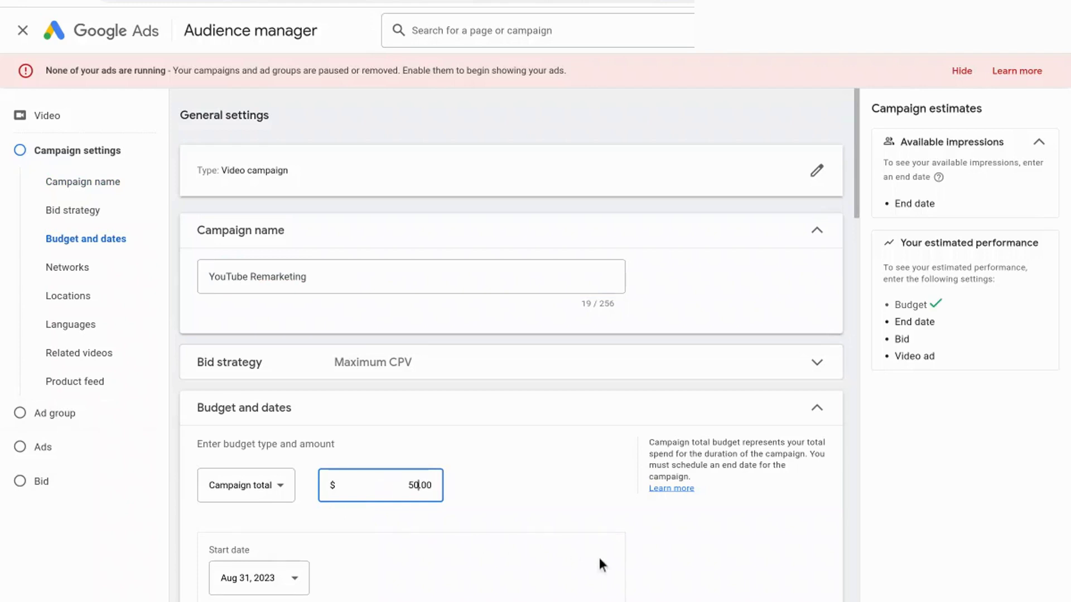
left_click(601, 566)
scroll(857, 335, "down", 3)
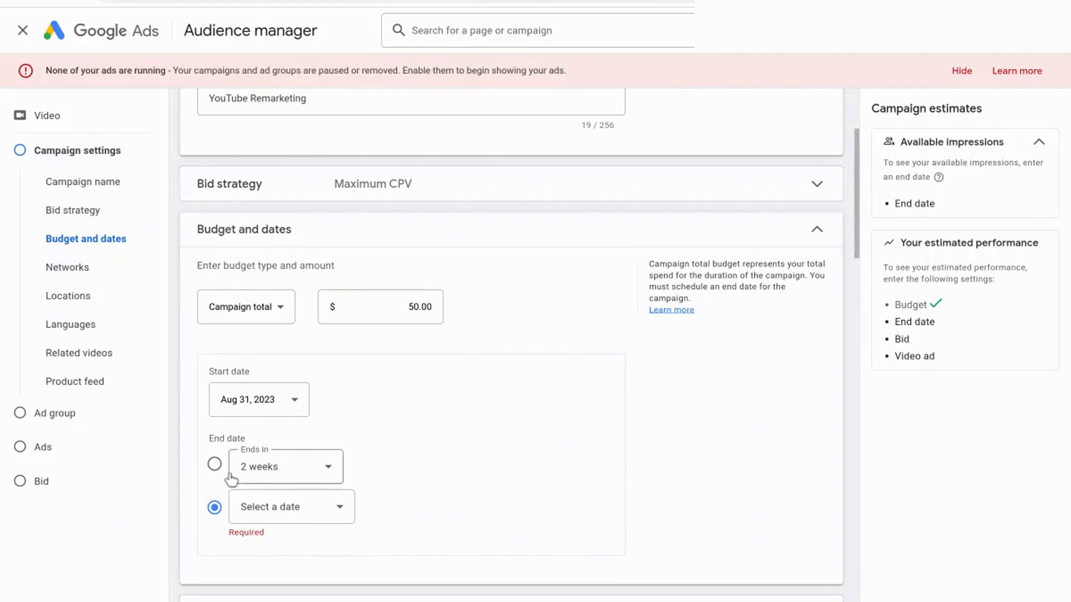
left_click(223, 465)
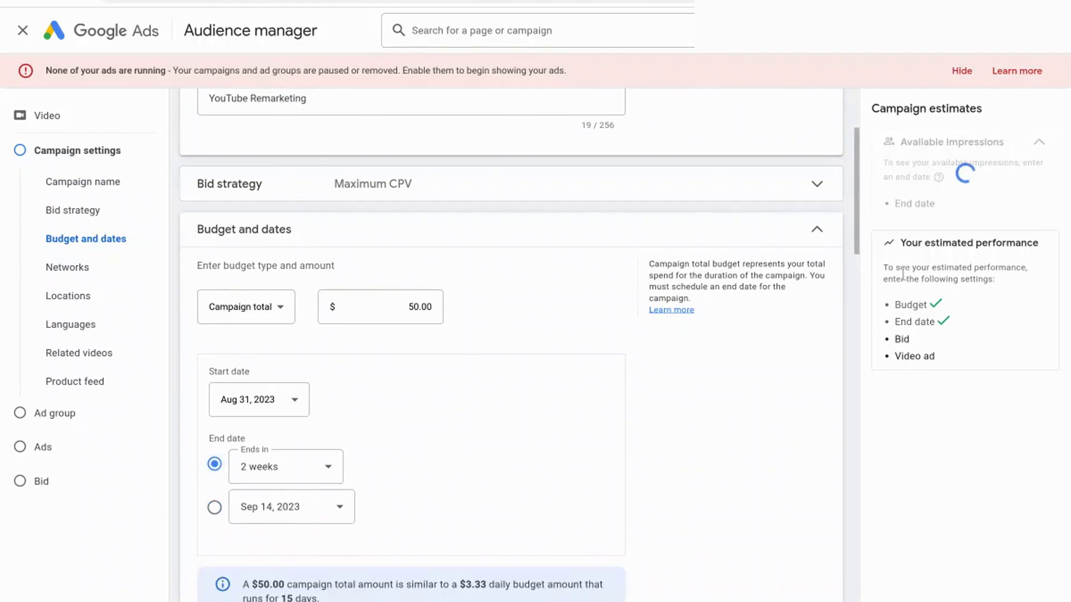
left_click_drag(857, 235, 845, 299)
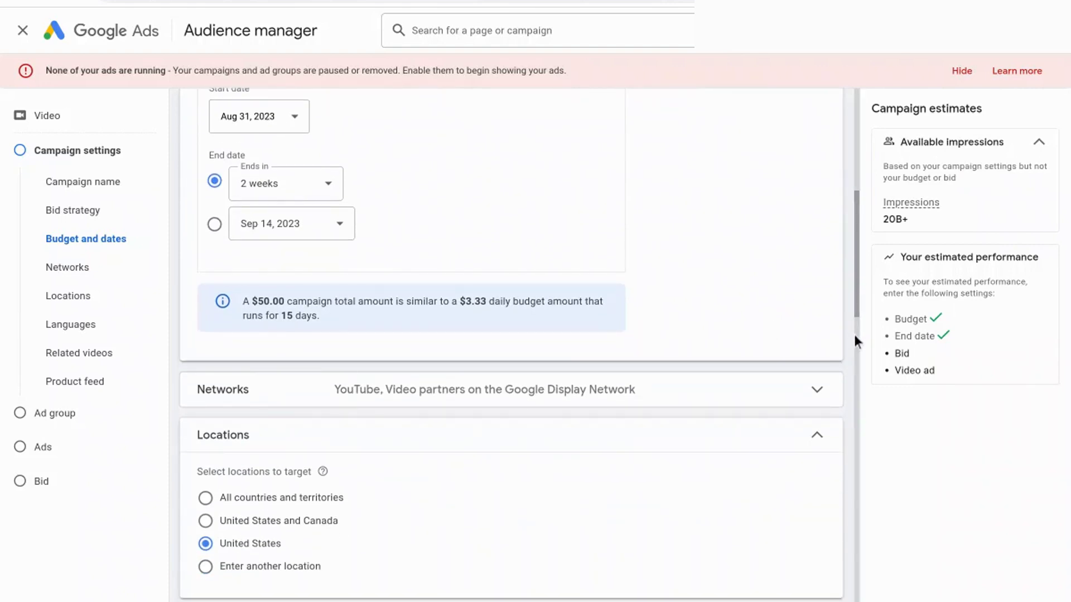
Exclude Video partners on the Google Display Network so the campaign runs on YouTube only.
left_click_drag(858, 309, 852, 329)
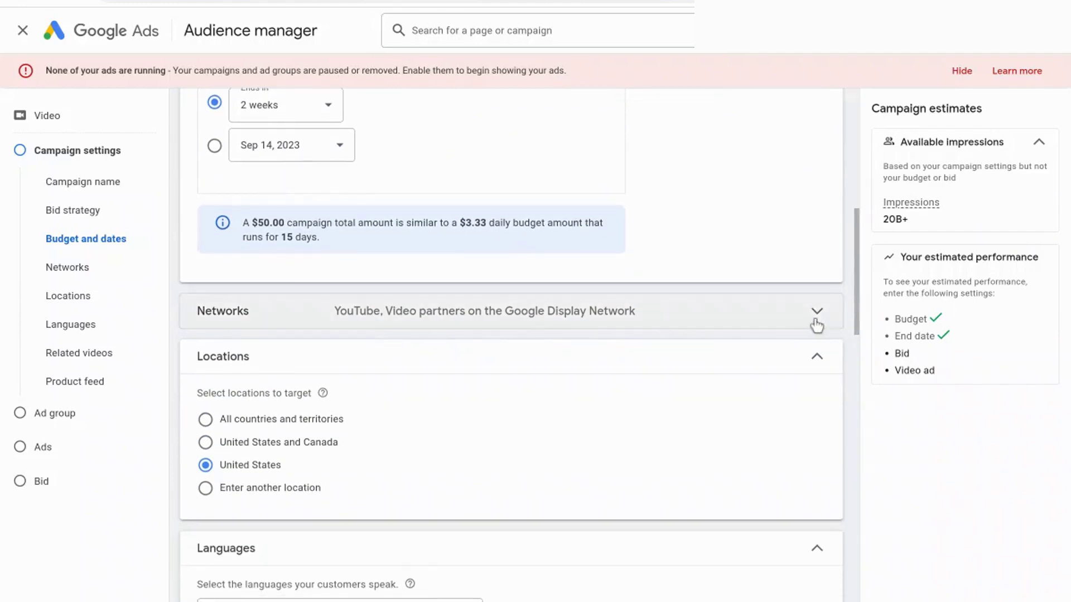
left_click(814, 322)
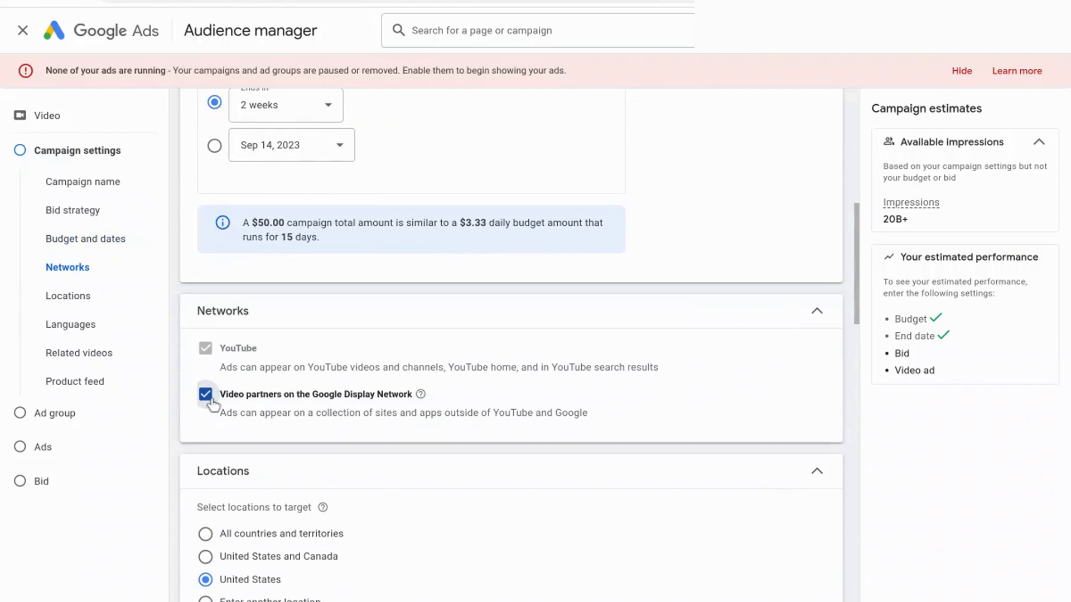
left_click(205, 395)
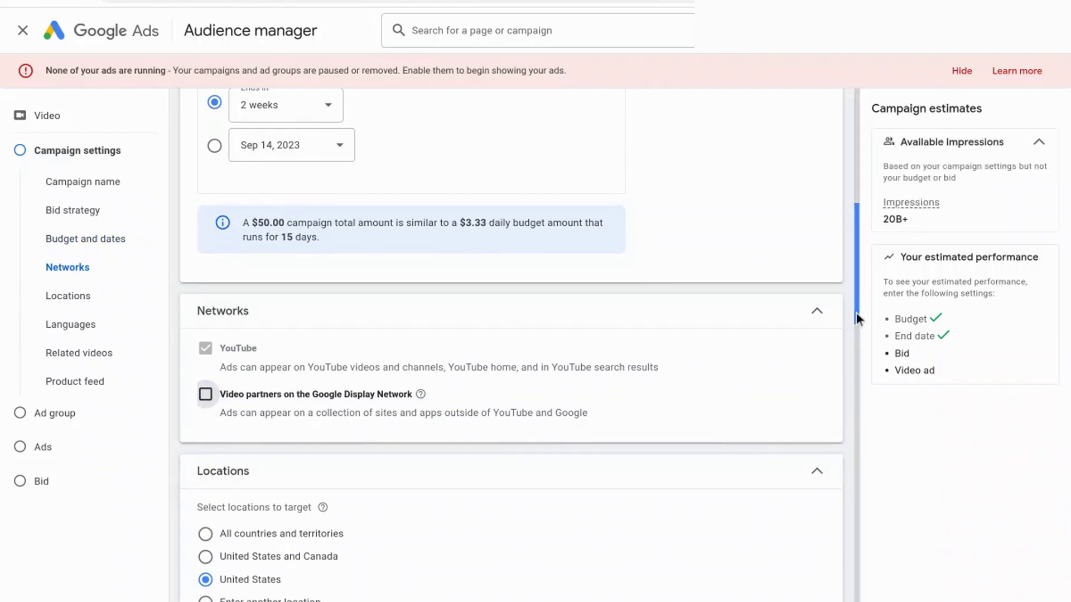
left_click_drag(856, 313, 836, 514)
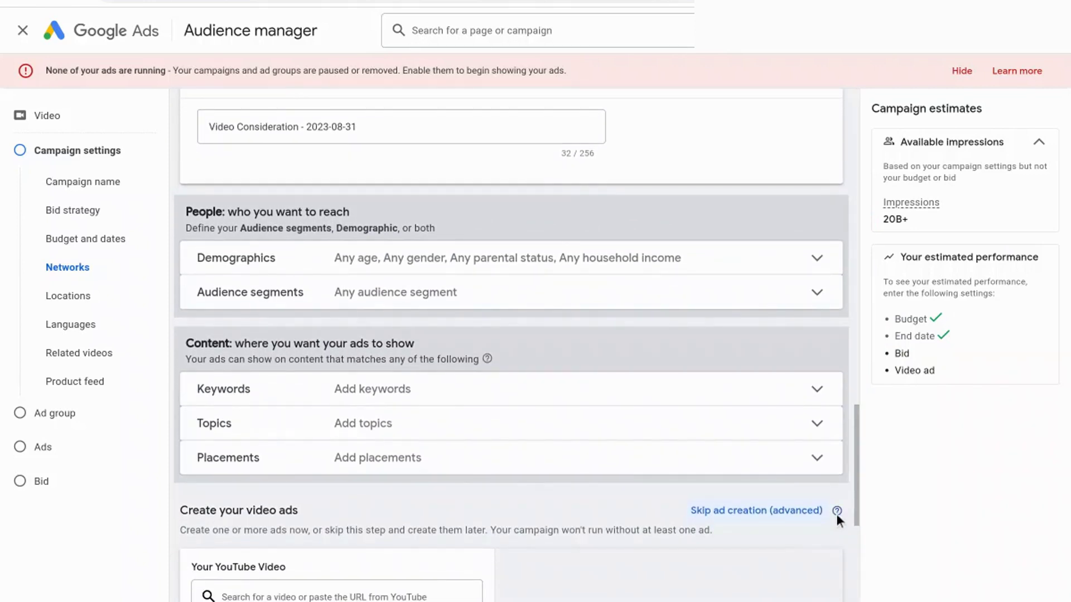
Add the Watched Specific Videos segment, under How they have interacted with your business, as the ad group's audience.
left_click(777, 294)
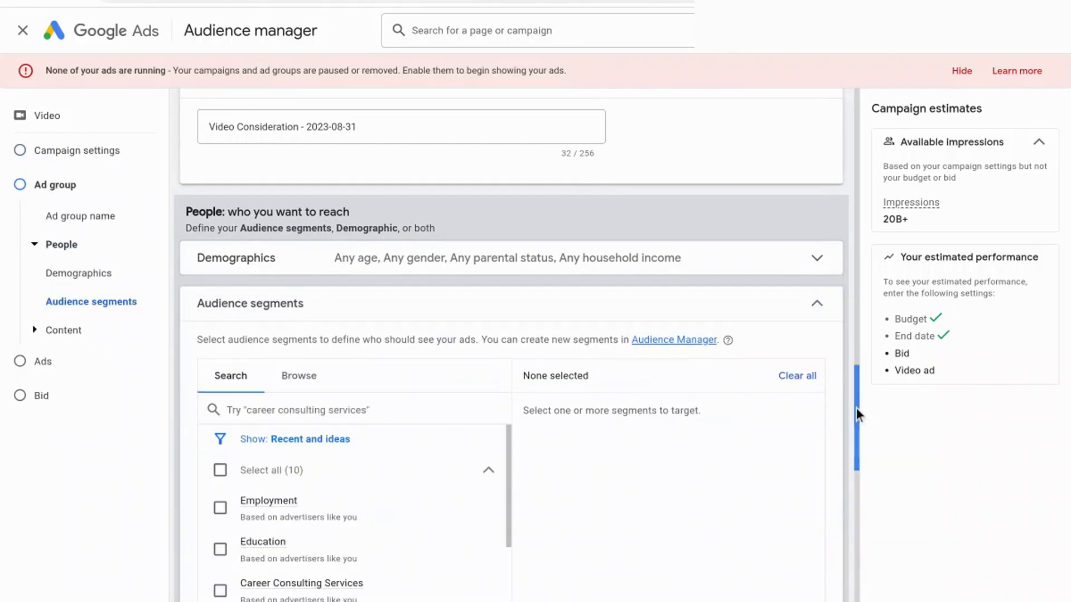
left_click(316, 385)
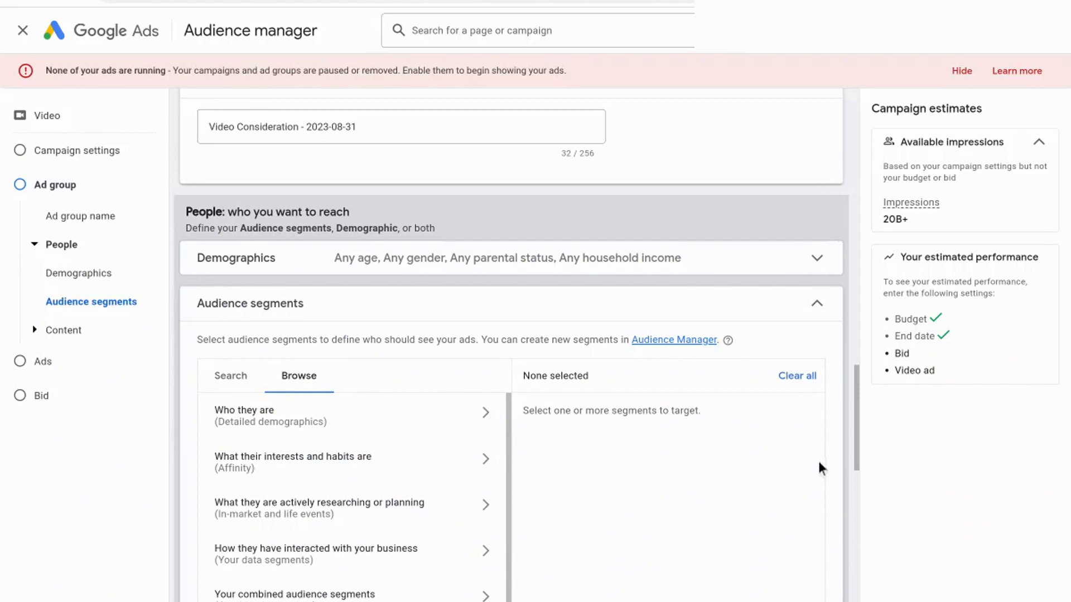
left_click_drag(855, 464, 855, 501)
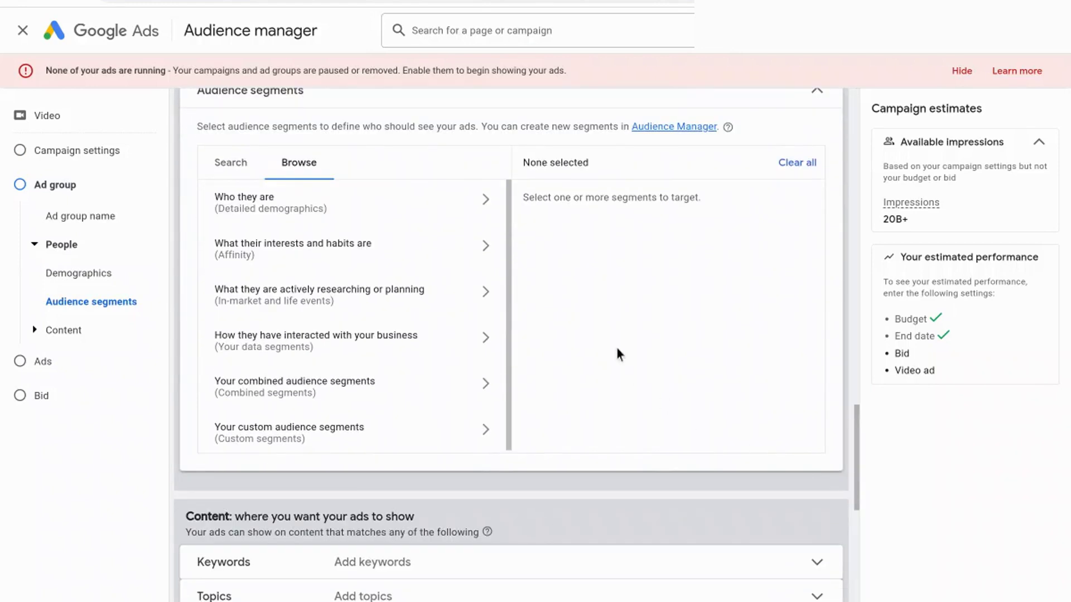
left_click(449, 344)
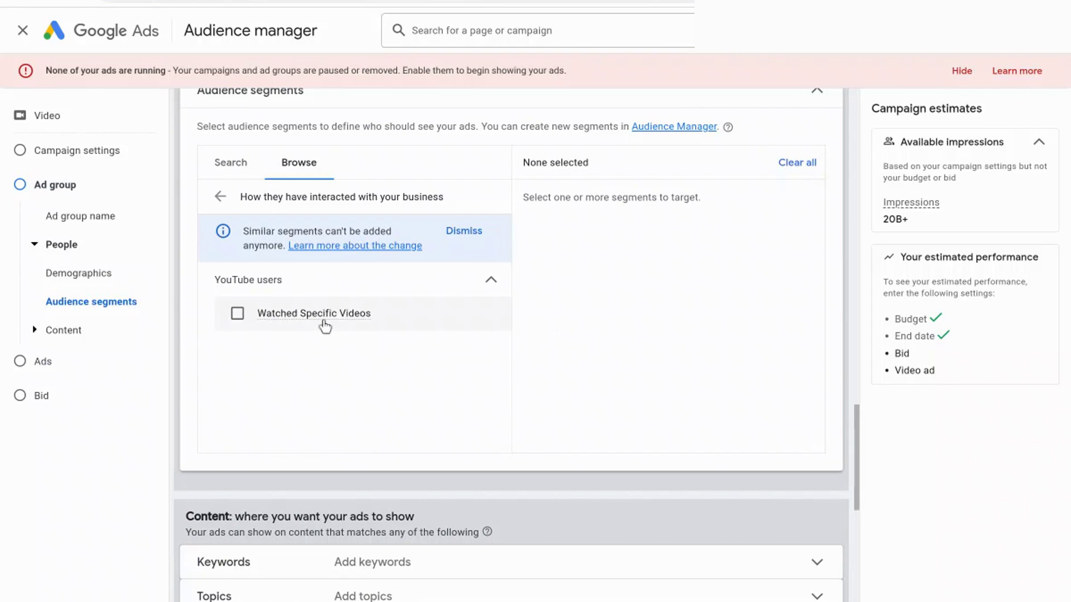
left_click(238, 316)
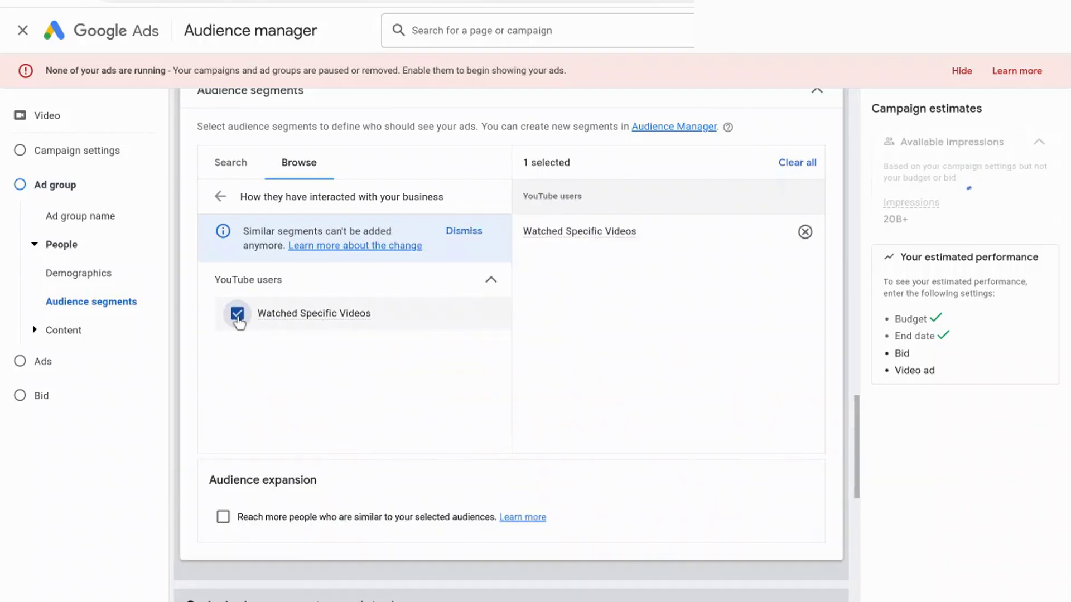
mouse_move(257, 329)
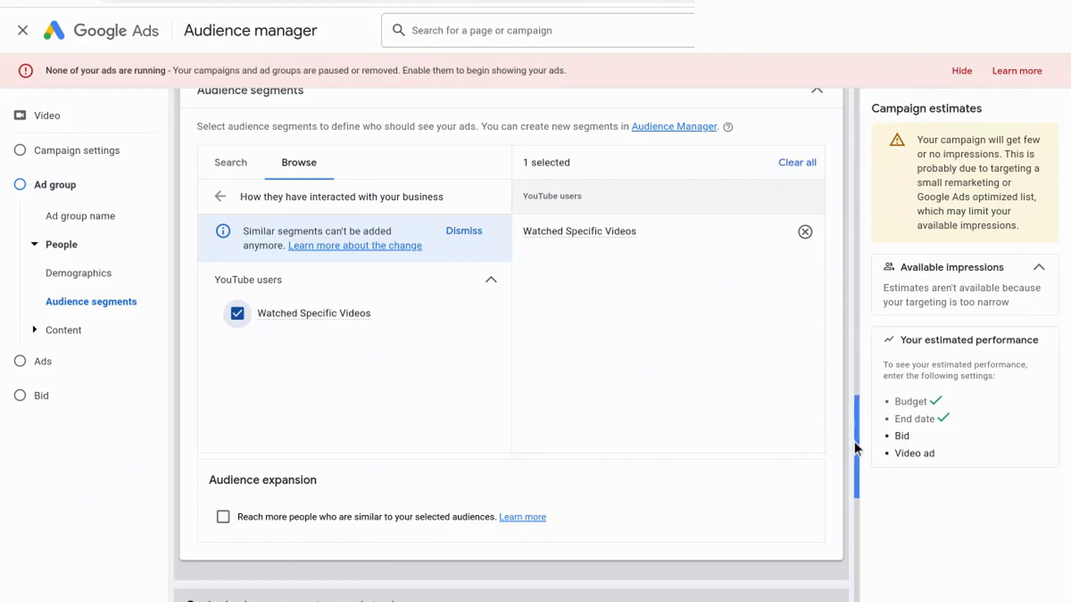
left_click_drag(854, 443, 848, 555)
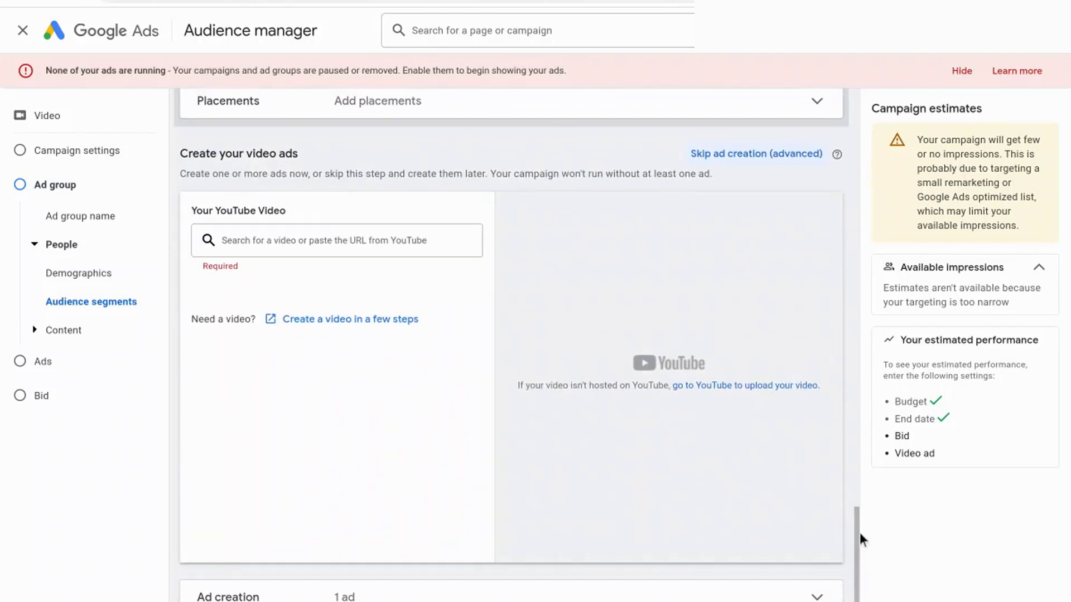
left_click_drag(856, 536, 855, 583)
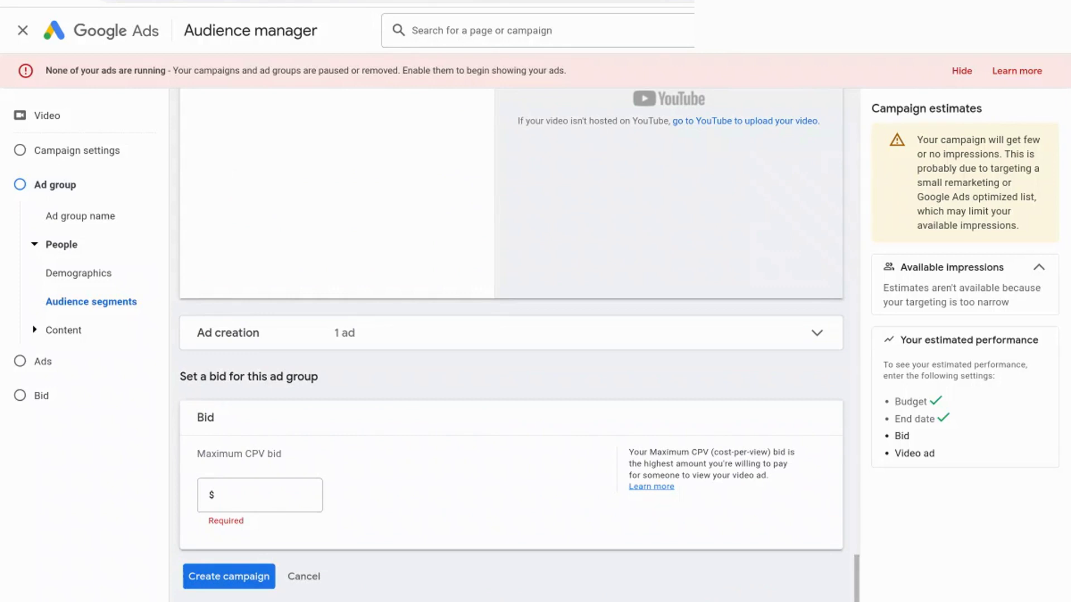